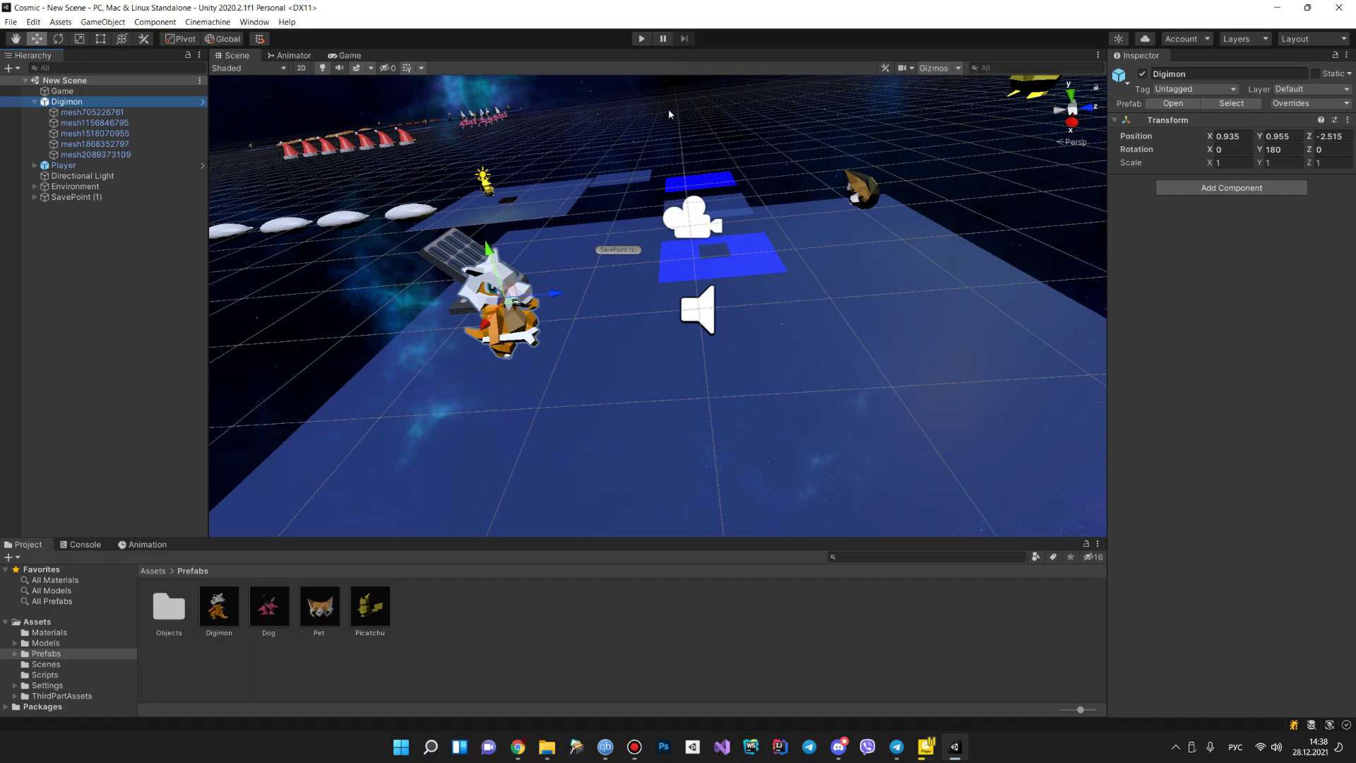
- Save the Digimon object into the Prefabs folder as a Prefab Variant named Digimon Variant
left_click_drag(694, 379, 822, 327, "alt")
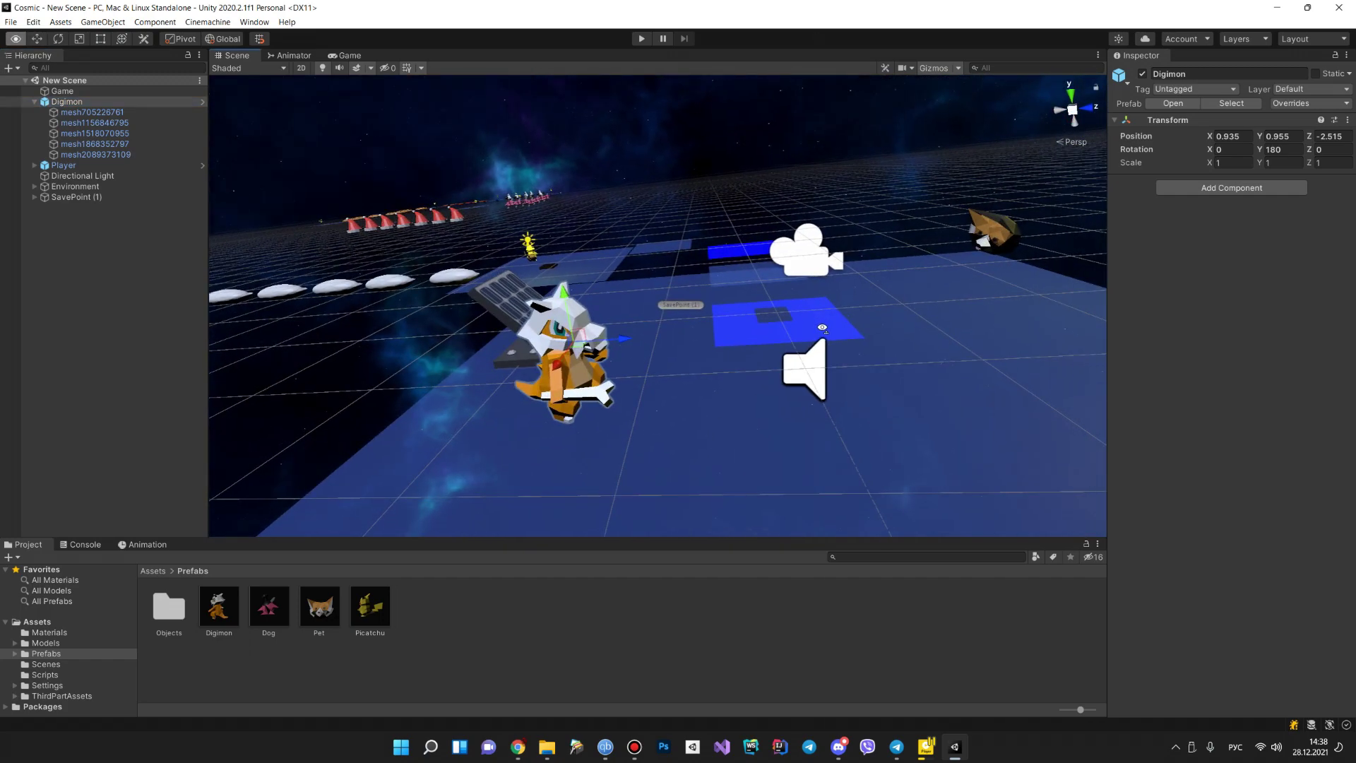
left_click(59, 104)
left_click_drag(59, 108, 399, 610)
left_click_drag(502, 630, 502, 630)
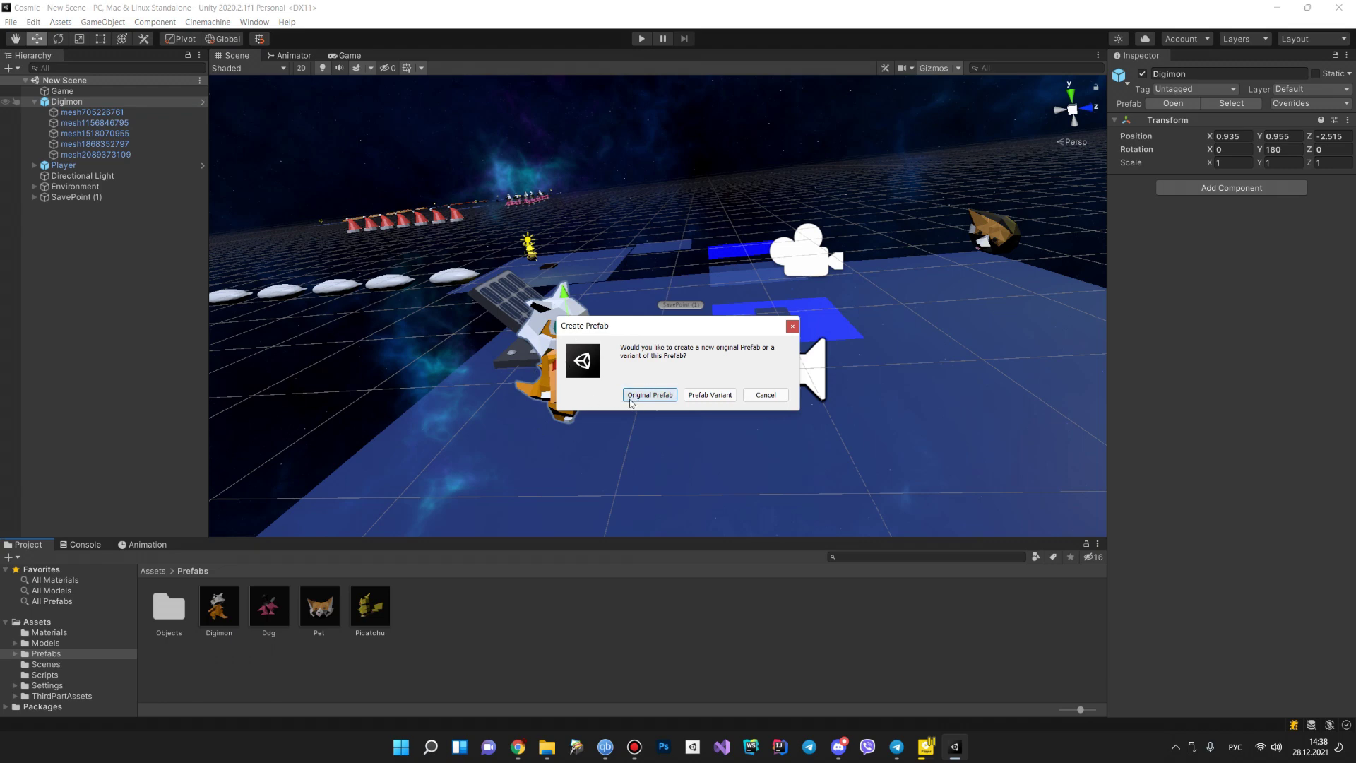
left_click(705, 398)
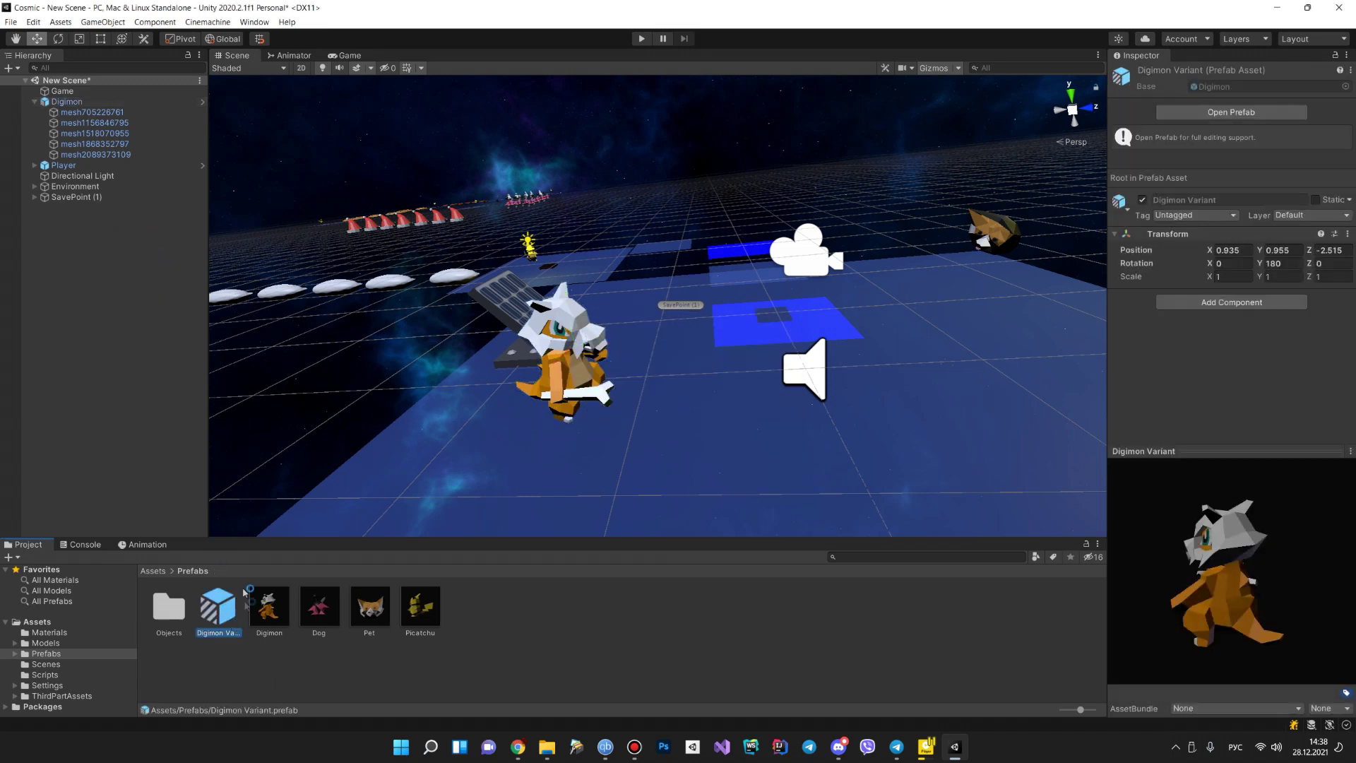
- Place a second Digimon instance, Digimon (1), on the platform beside the original, turned slightly
left_click_drag(267, 614, 686, 348)
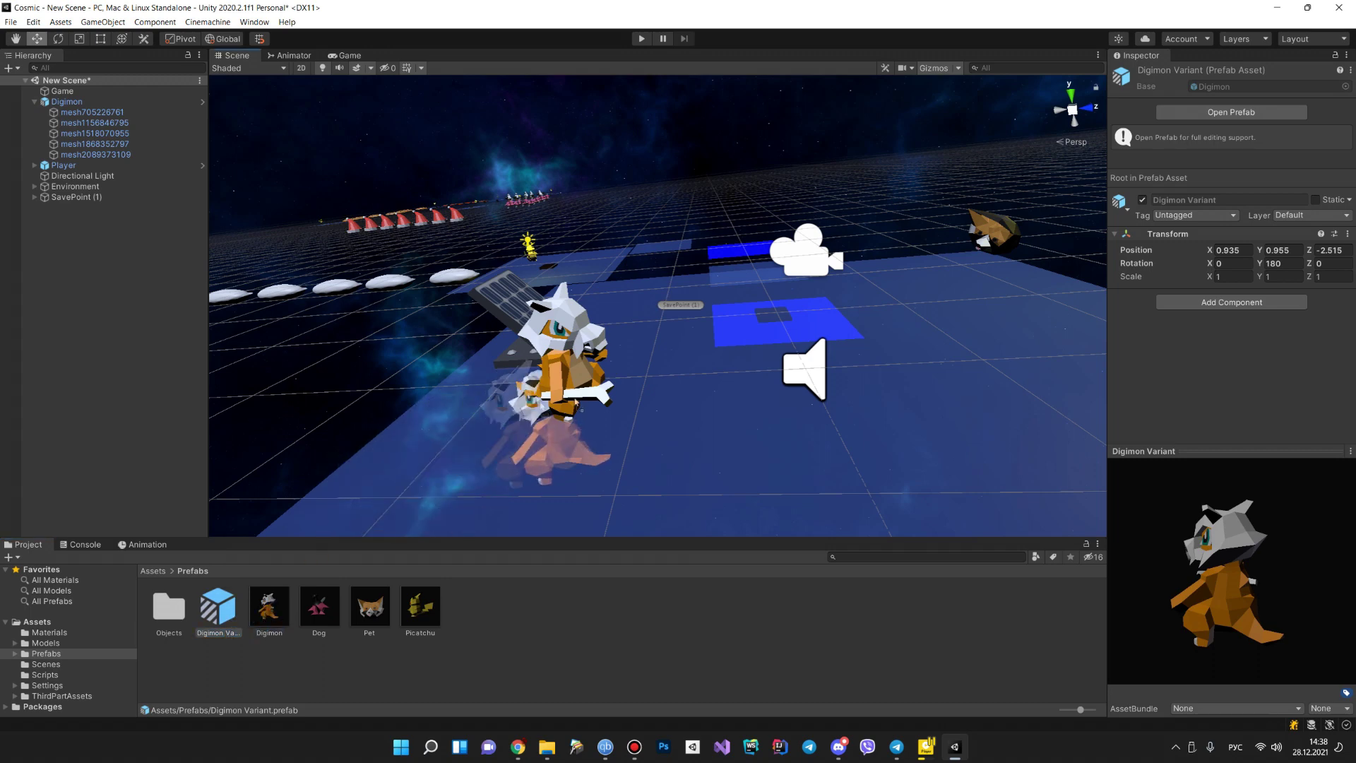
mouse_move(686, 348)
left_mouse_down()
mouse_move(675, 278)
mouse_move(550, 351)
mouse_move(648, 410)
mouse_move(618, 423)
left_mouse_up()
key("e")
left_click(550, 350)
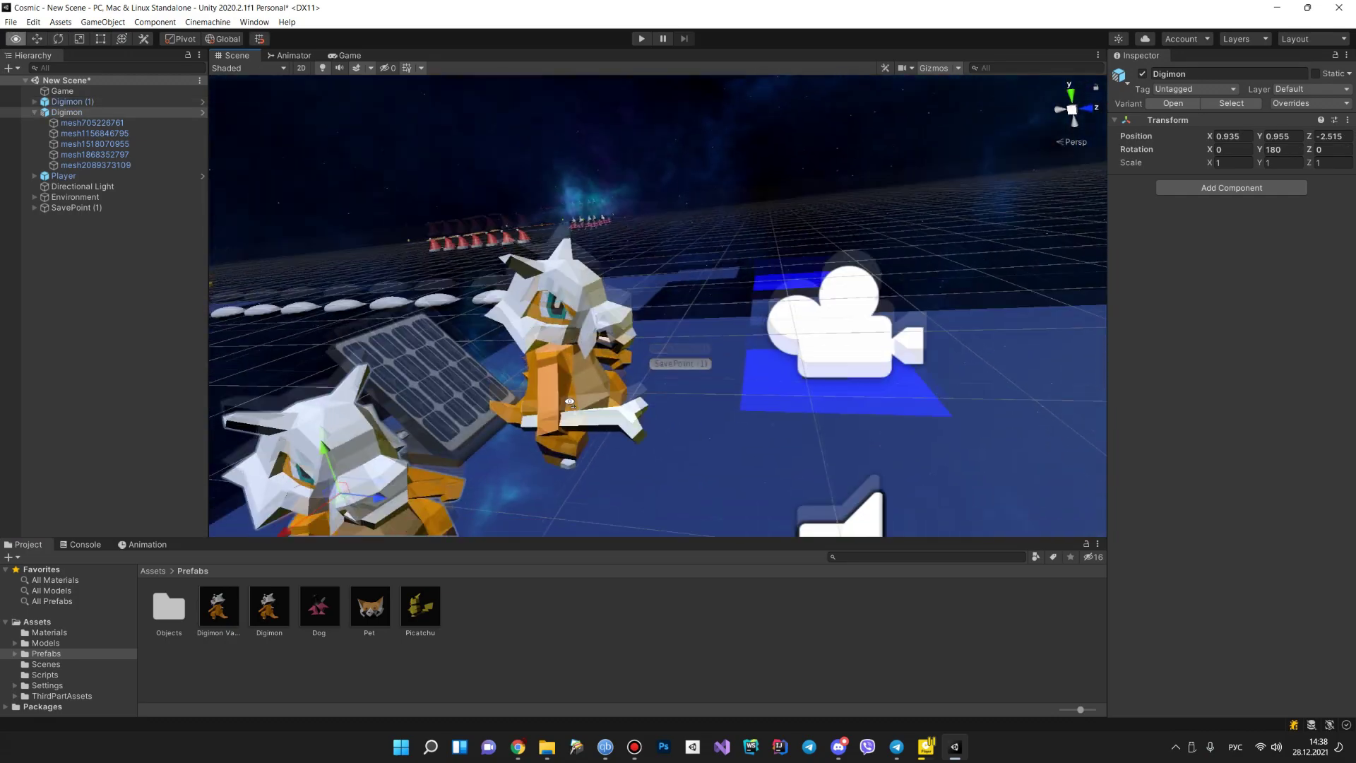
left_click(521, 304)
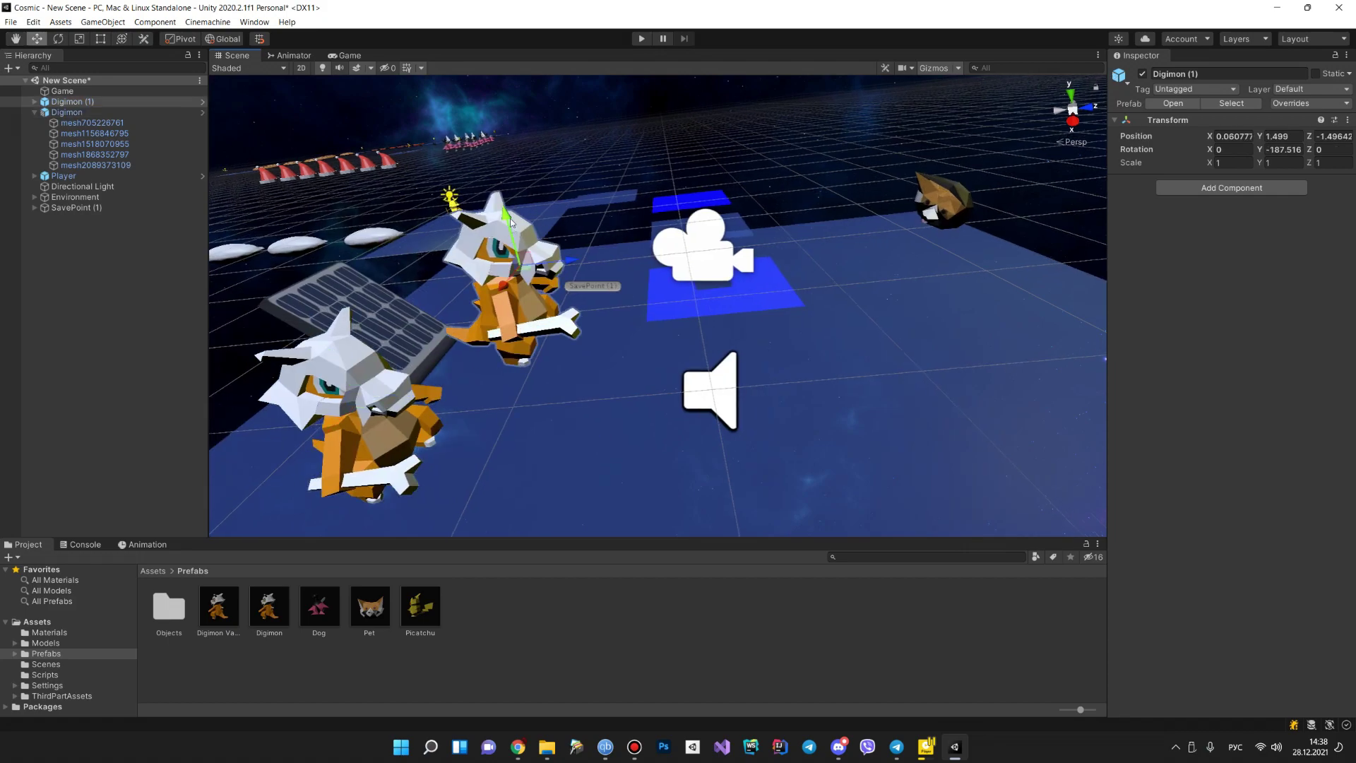
- Select the original Digimon and open the Digimon Variant prefab in Prefab Mode
mouse_move(521, 304)
left_mouse_down("alt")
mouse_move(610, 361)
mouse_move(557, 319)
left_mouse_up("alt")
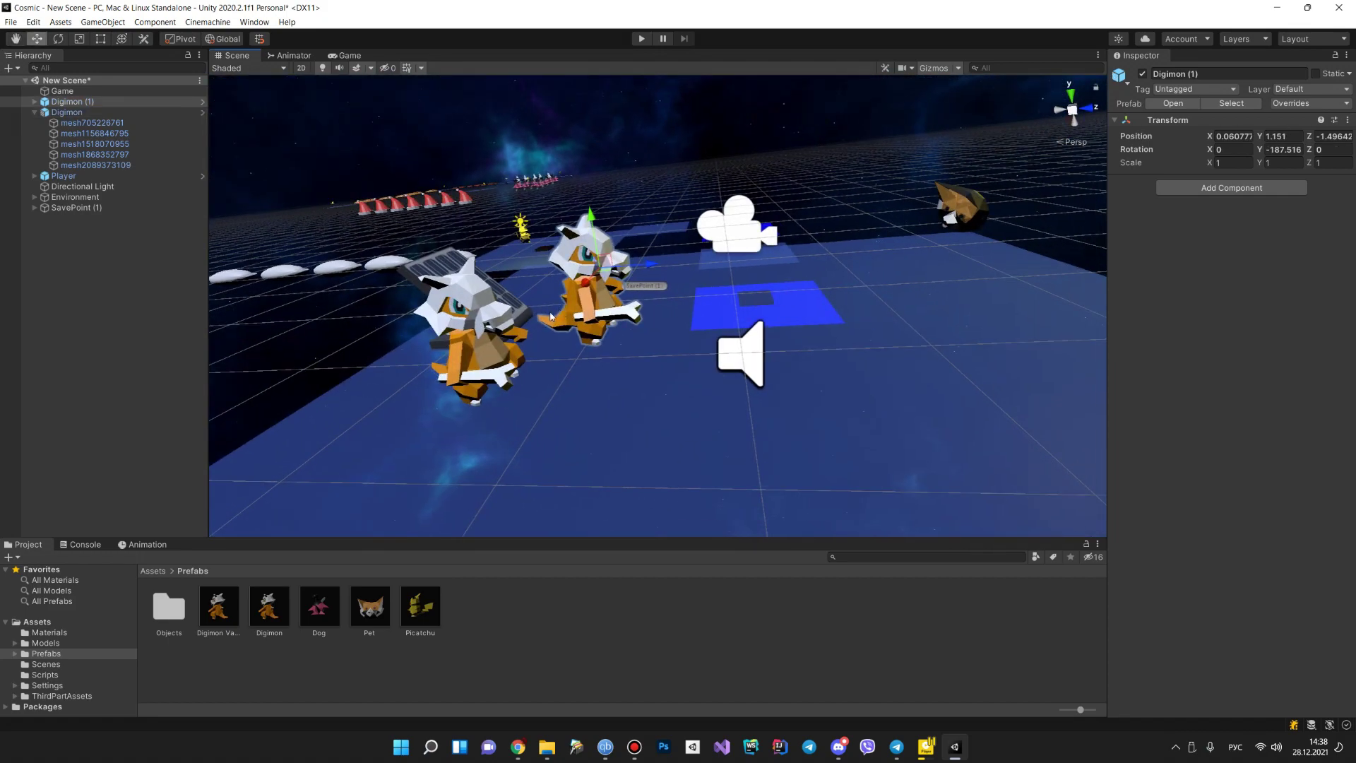
left_click(70, 113)
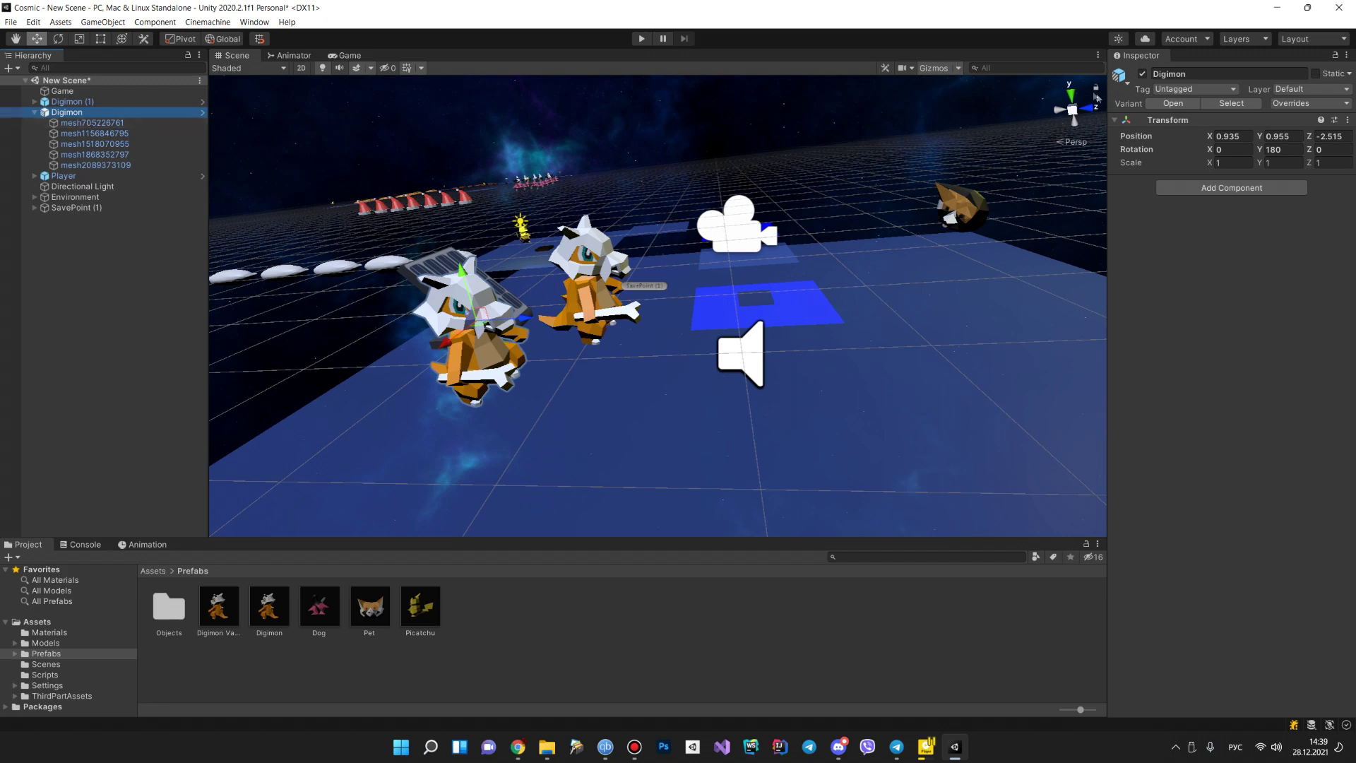
left_click(1173, 103)
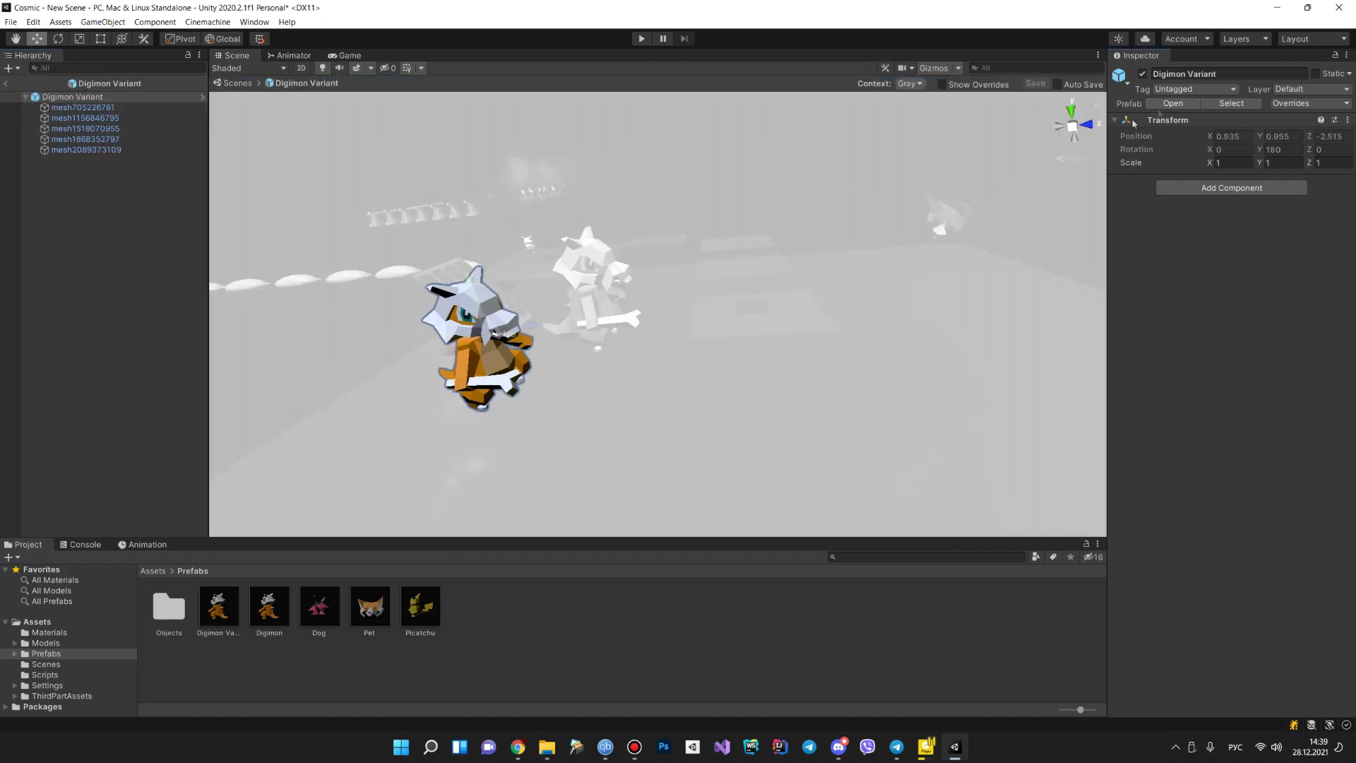
left_click(95, 108)
left_click(98, 118)
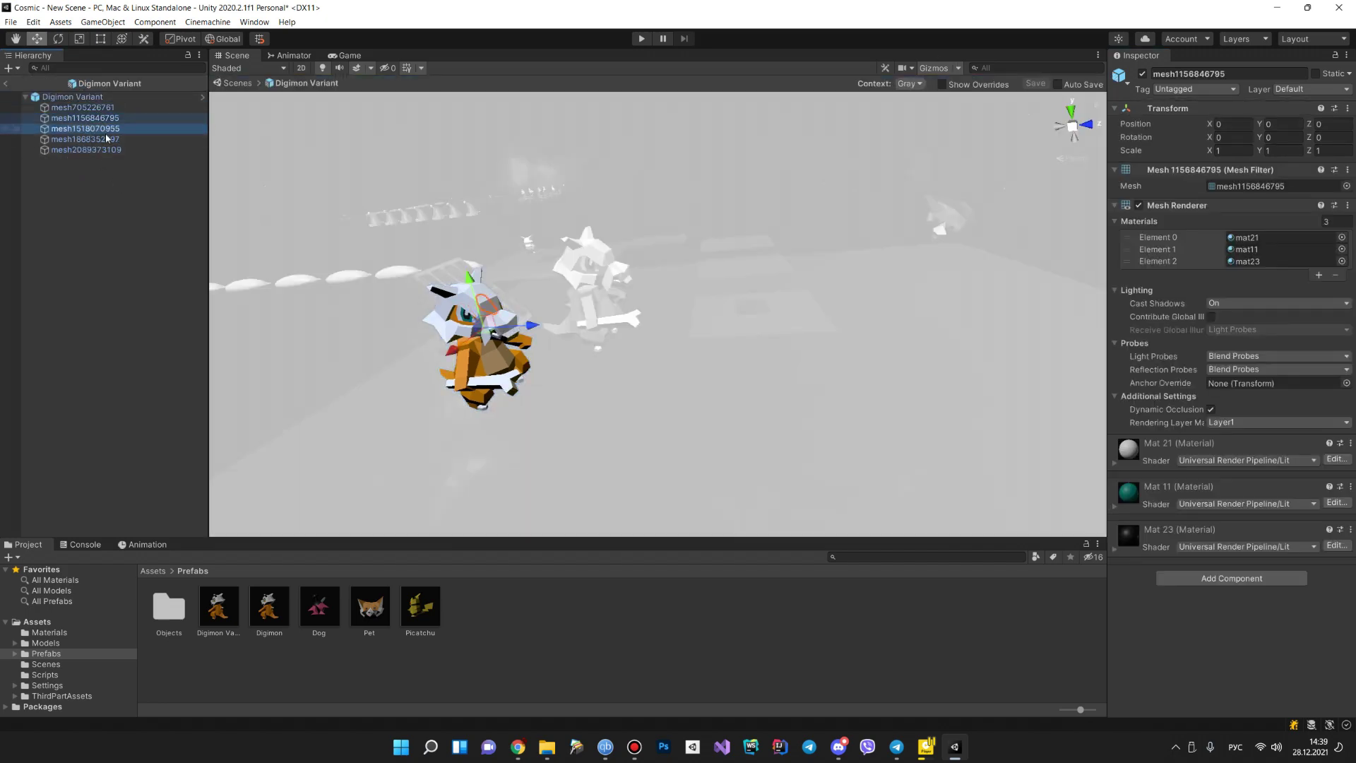
left_click(106, 130)
left_click(107, 139)
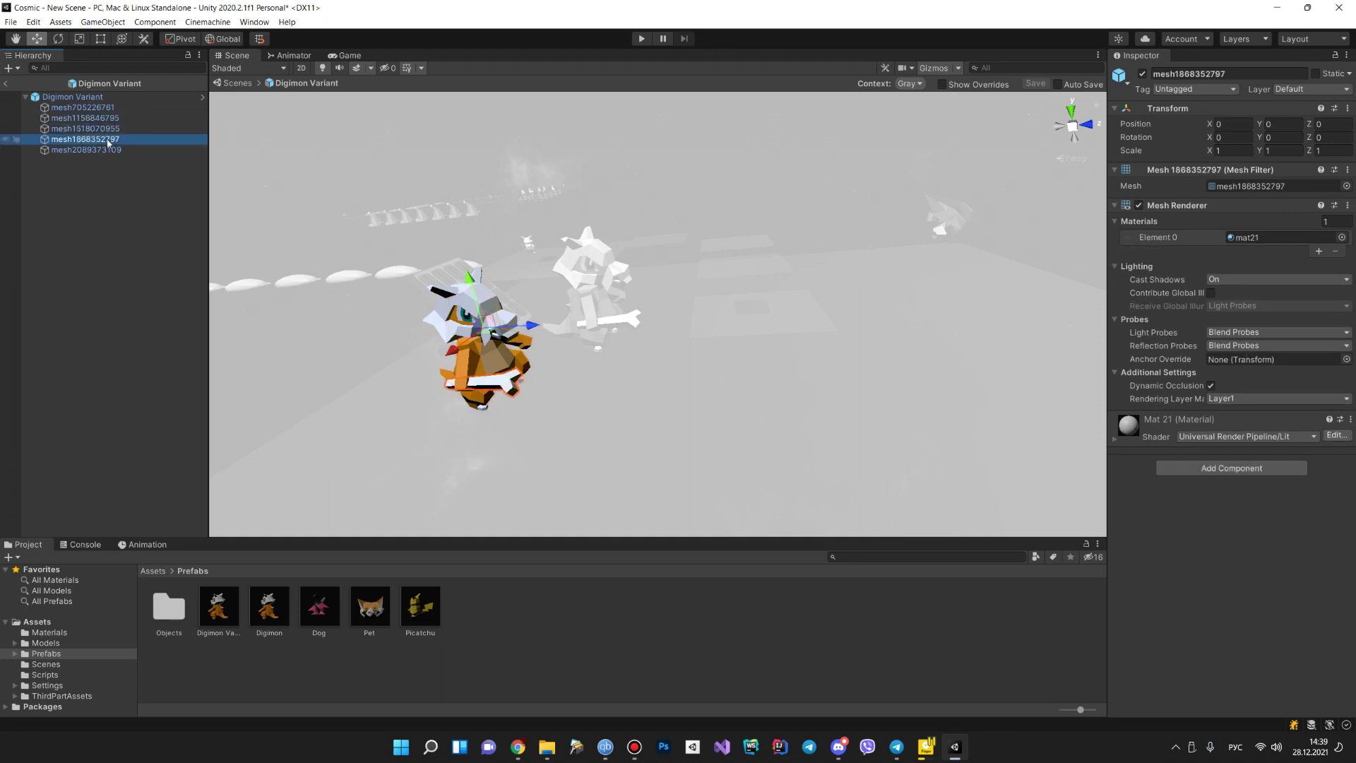
left_click(109, 149)
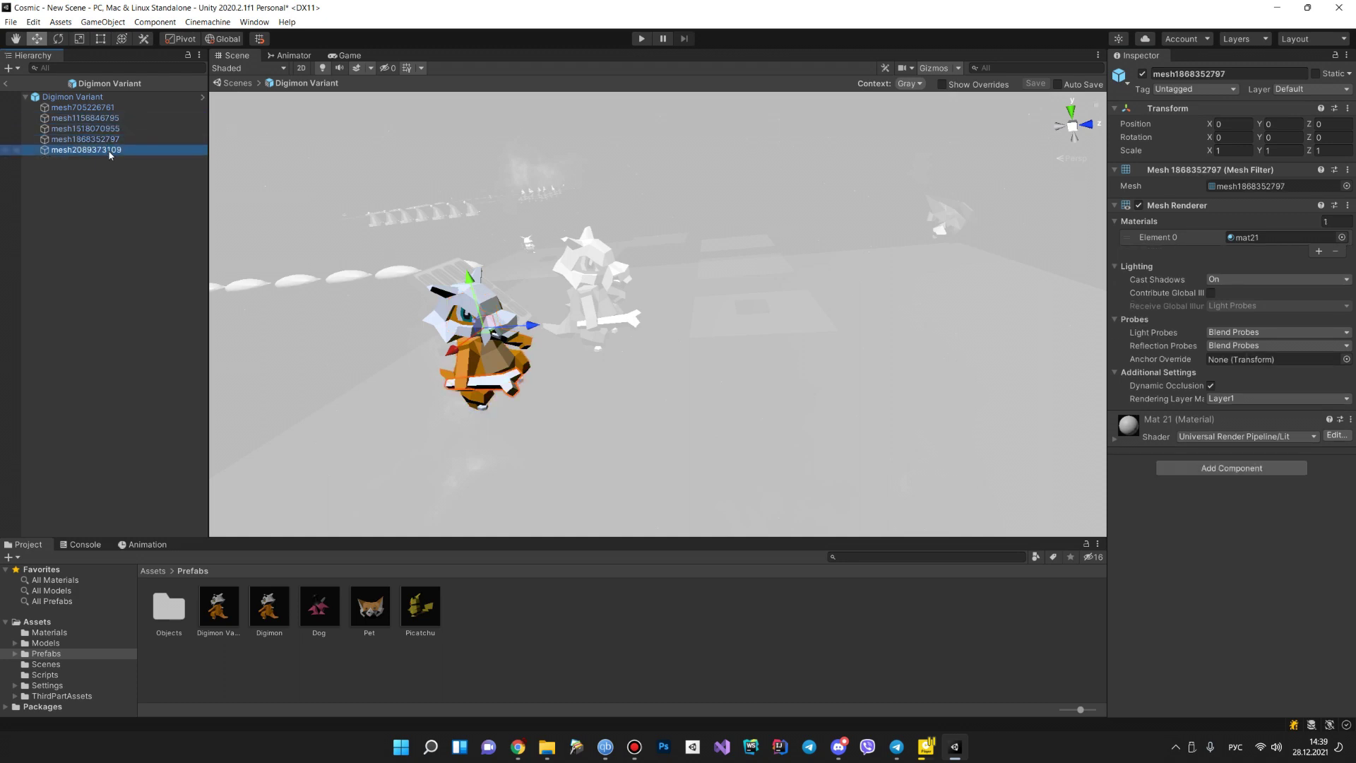
left_click(1142, 74)
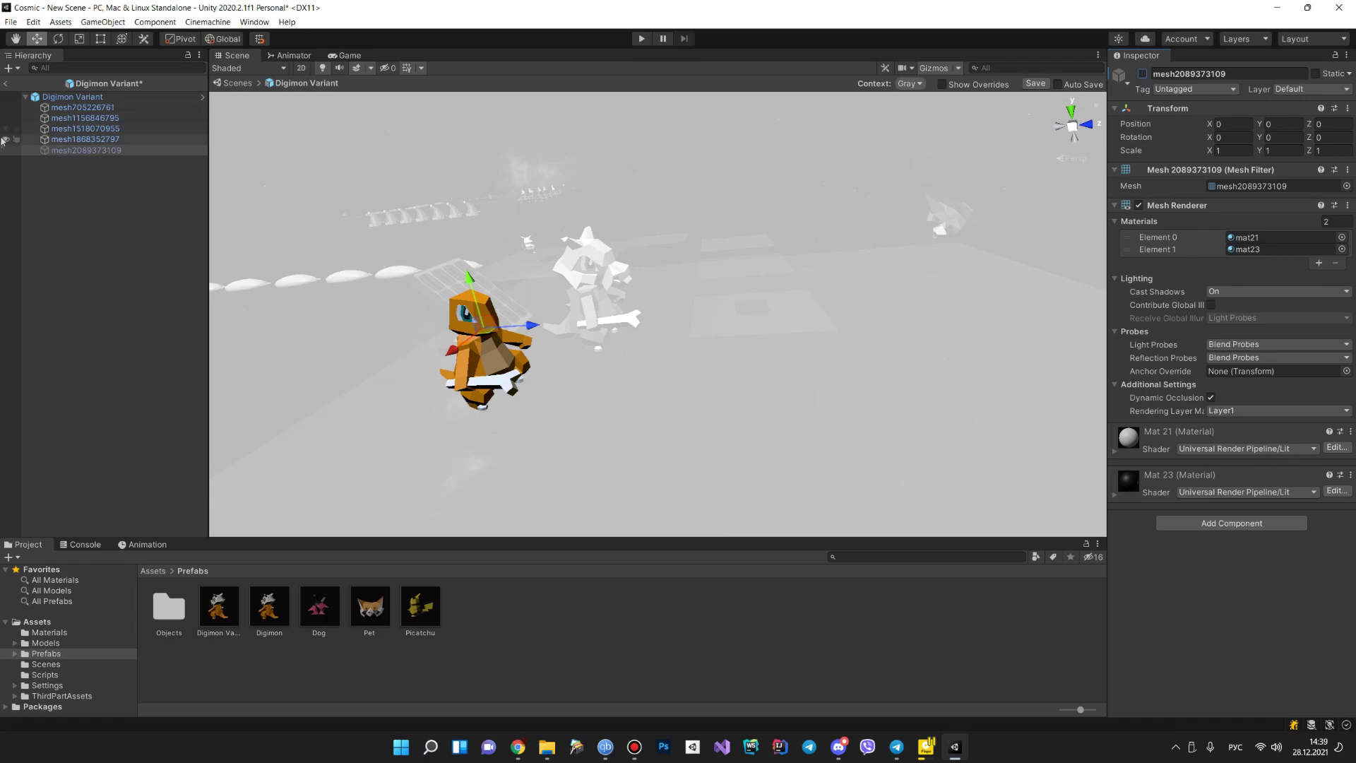
left_click(6, 84)
left_click(647, 394)
mouse_move(612, 379)
left_mouse_down("alt")
mouse_move(561, 380)
mouse_move(642, 383)
left_mouse_up("alt")
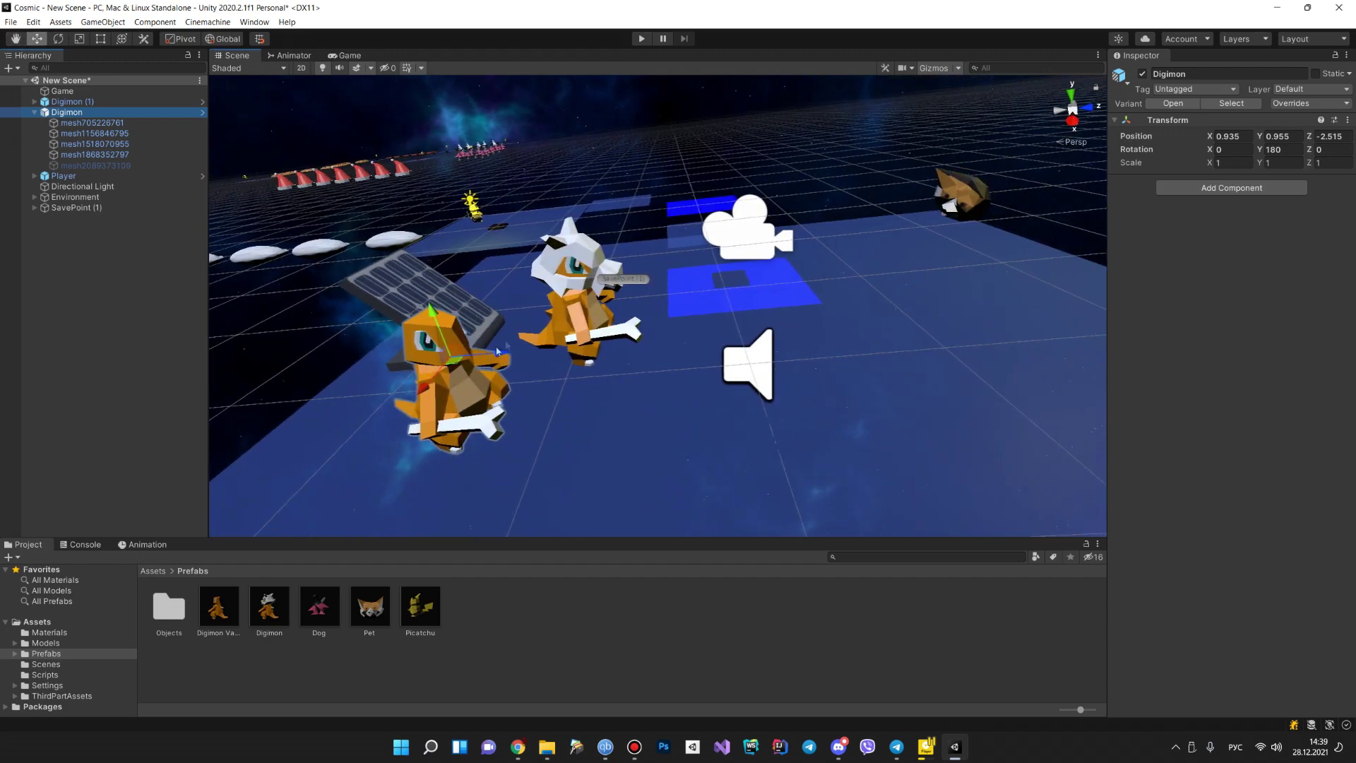
left_click(114, 103)
left_click(1167, 103)
left_click(580, 261)
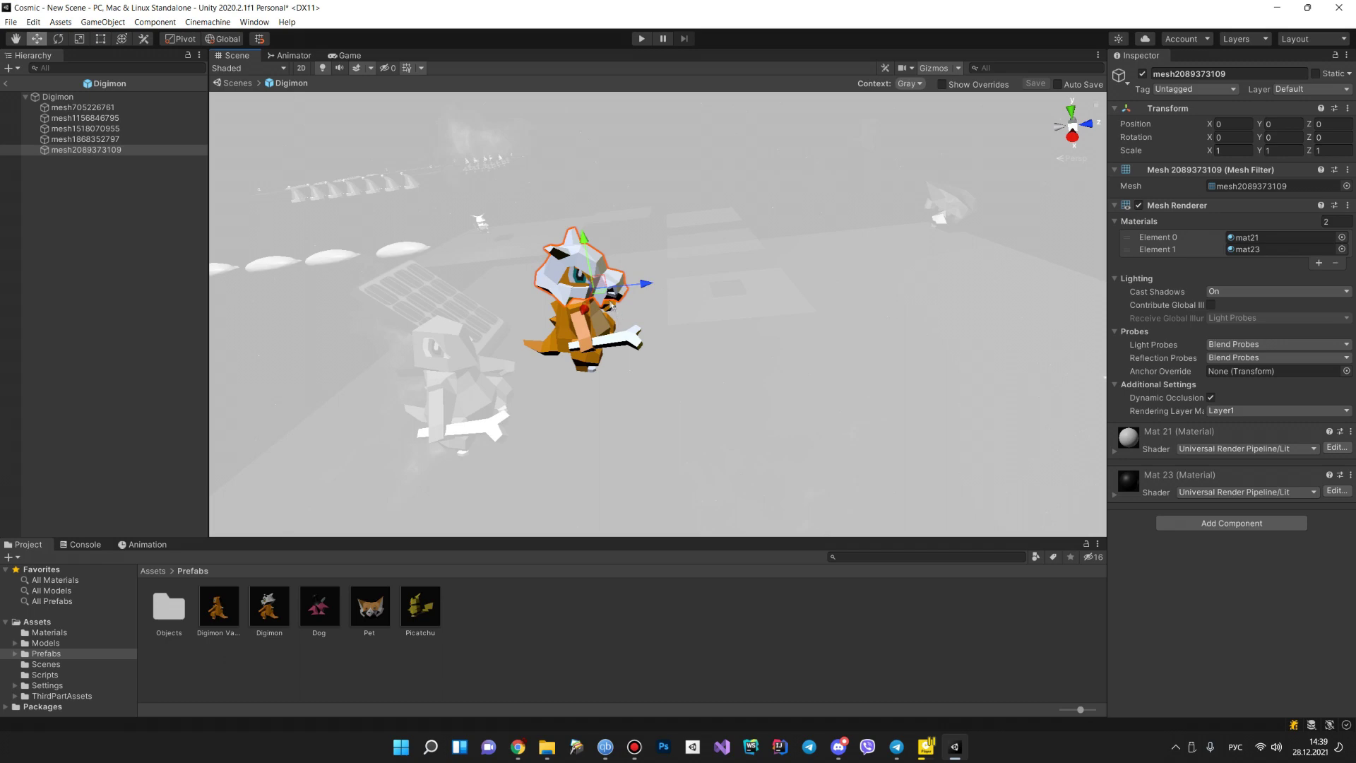
left_click(628, 345)
left_click(1142, 73)
left_click(4, 84)
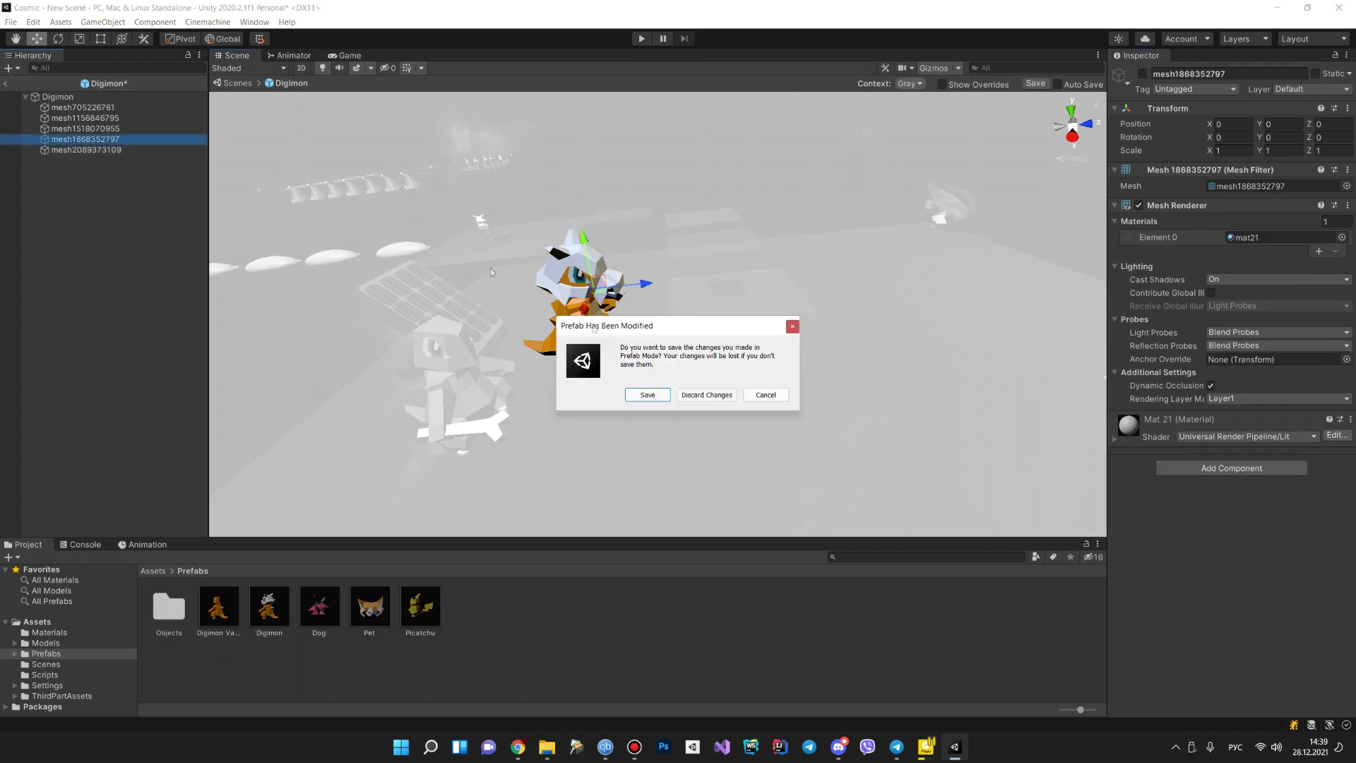
left_click(657, 394)
mouse_move(655, 370)
left_mouse_down("alt")
mouse_move(383, 380)
mouse_move(524, 285)
left_mouse_up("alt")
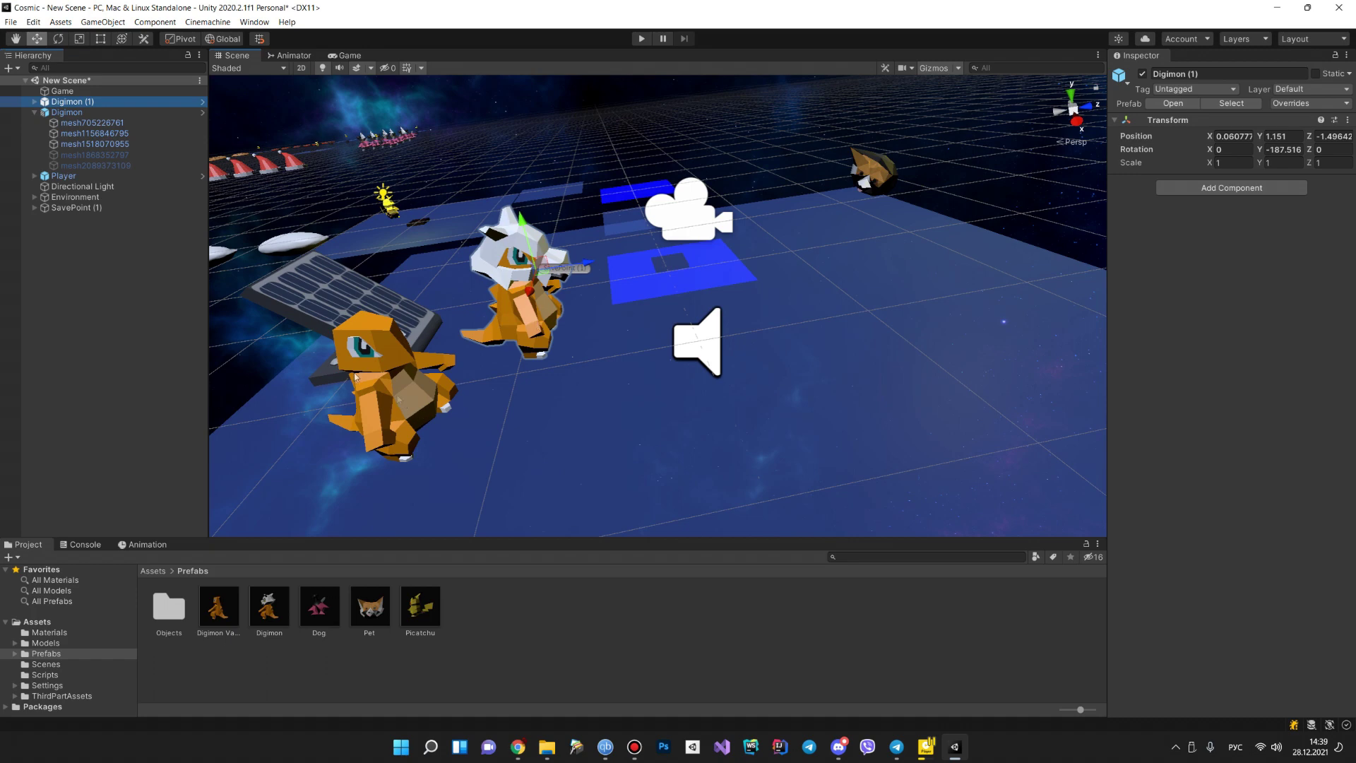
left_click(400, 401)
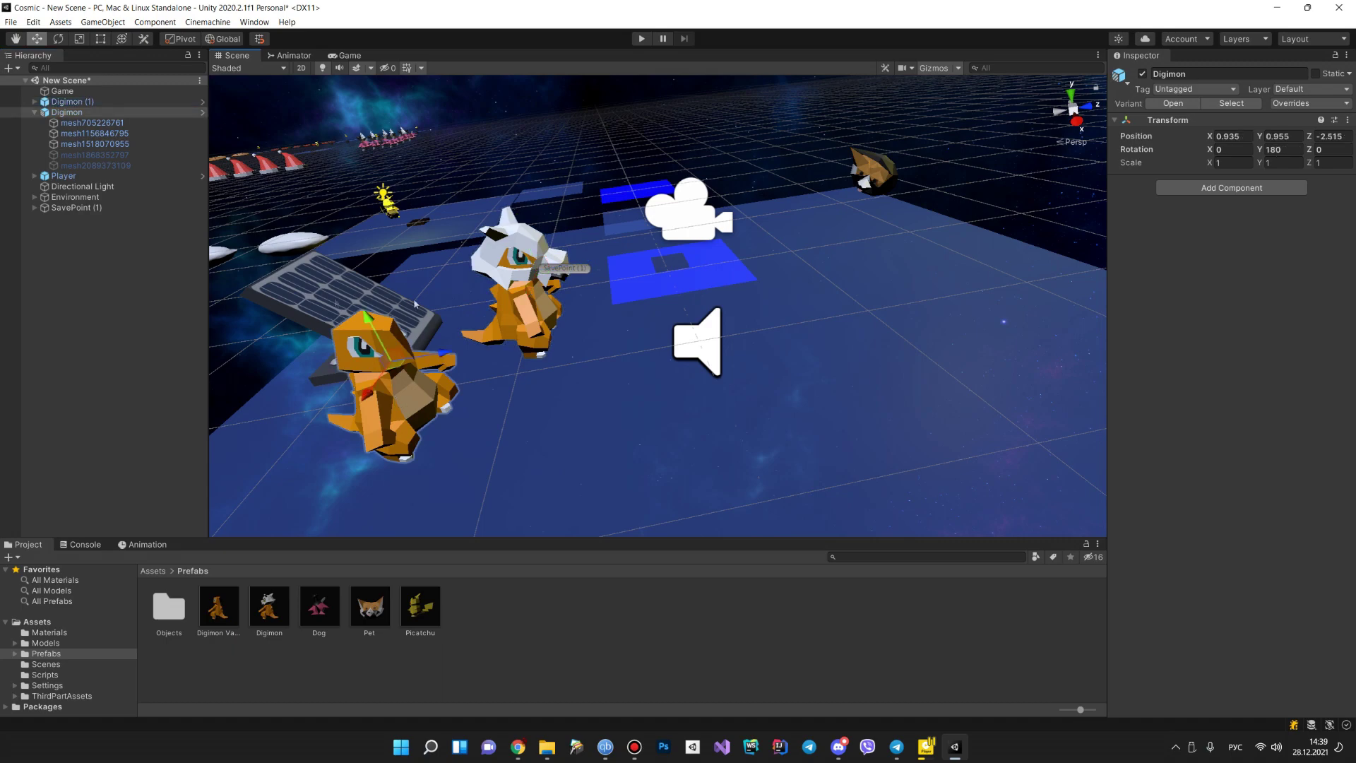
mouse_move(397, 347)
left_mouse_down("alt")
mouse_move(489, 355)
mouse_move(424, 333)
left_mouse_up("alt")
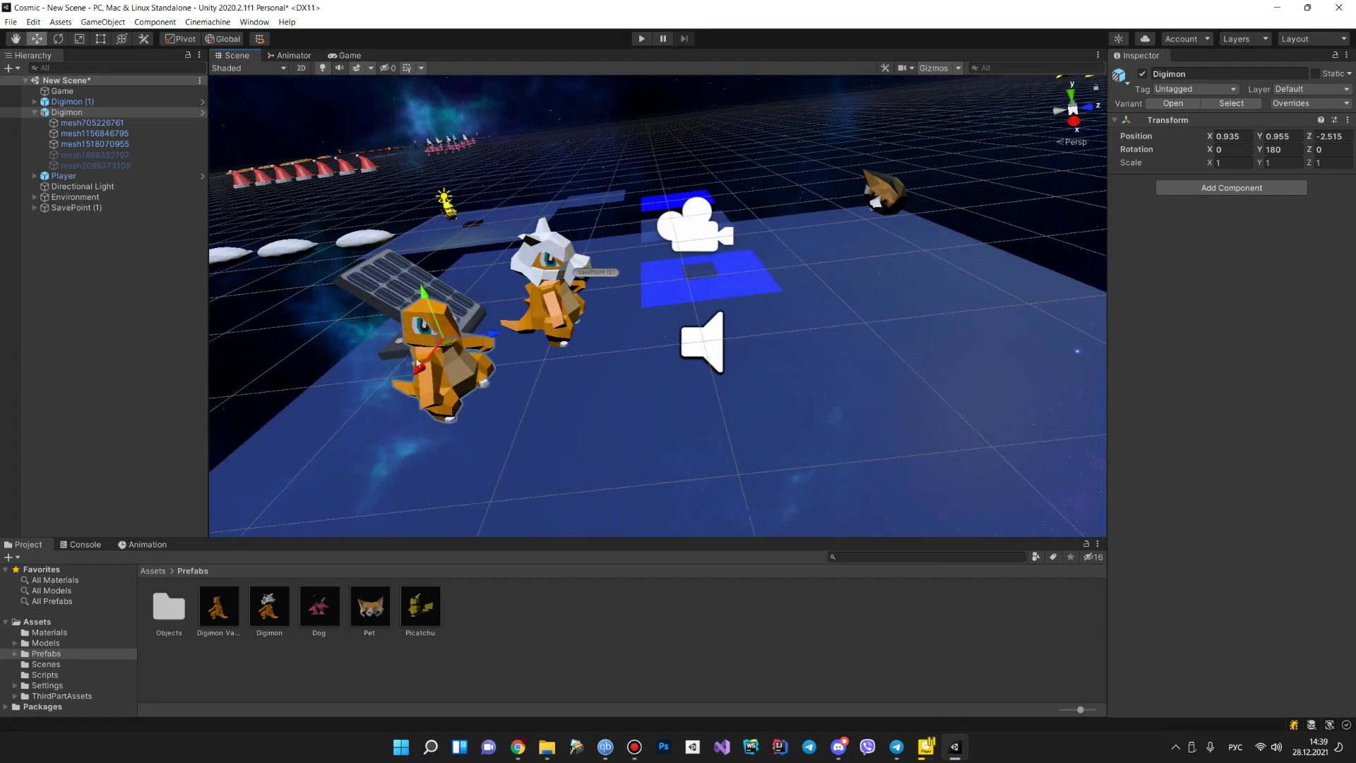
key("ctrl+d")
mouse_move(423, 369)
left_mouse_down()
mouse_move(363, 474)
mouse_move(607, 389)
left_mouse_up()
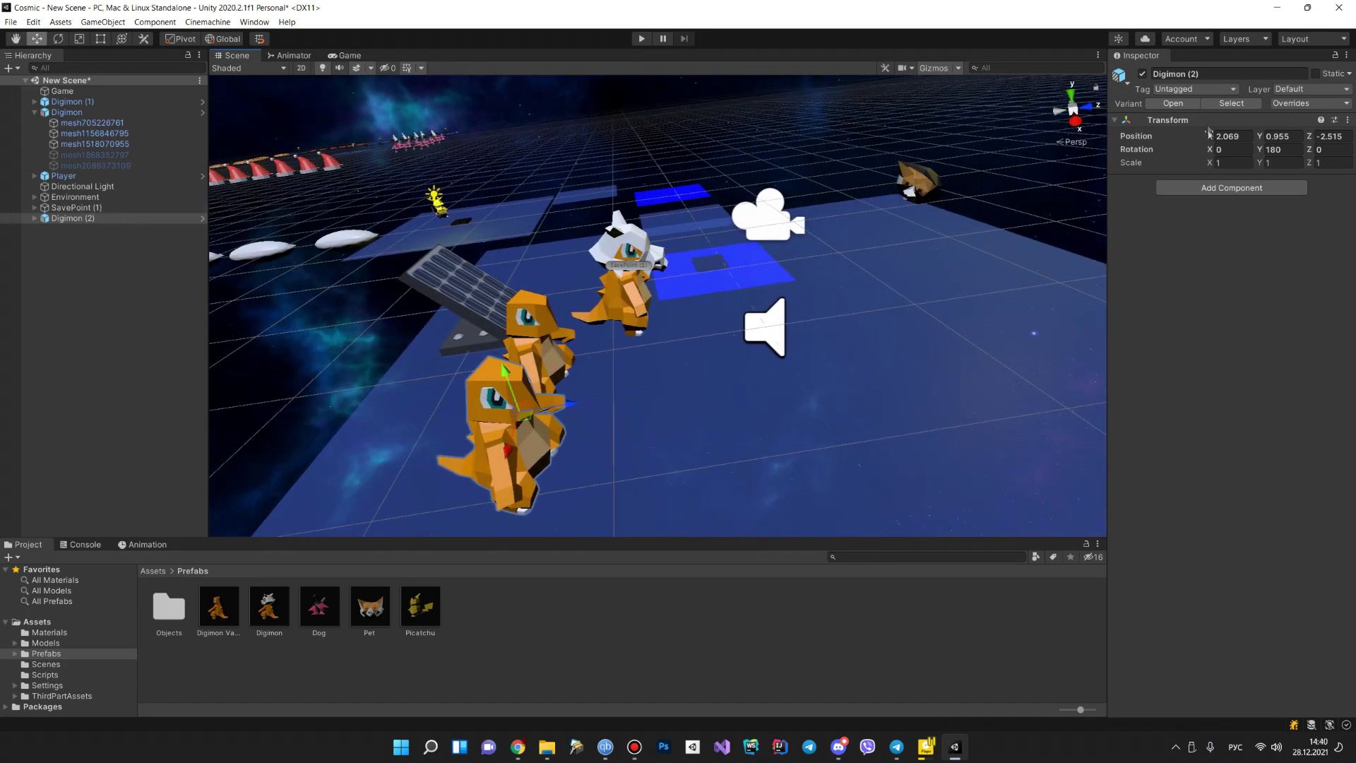
left_click(86, 219)
key("Delete")
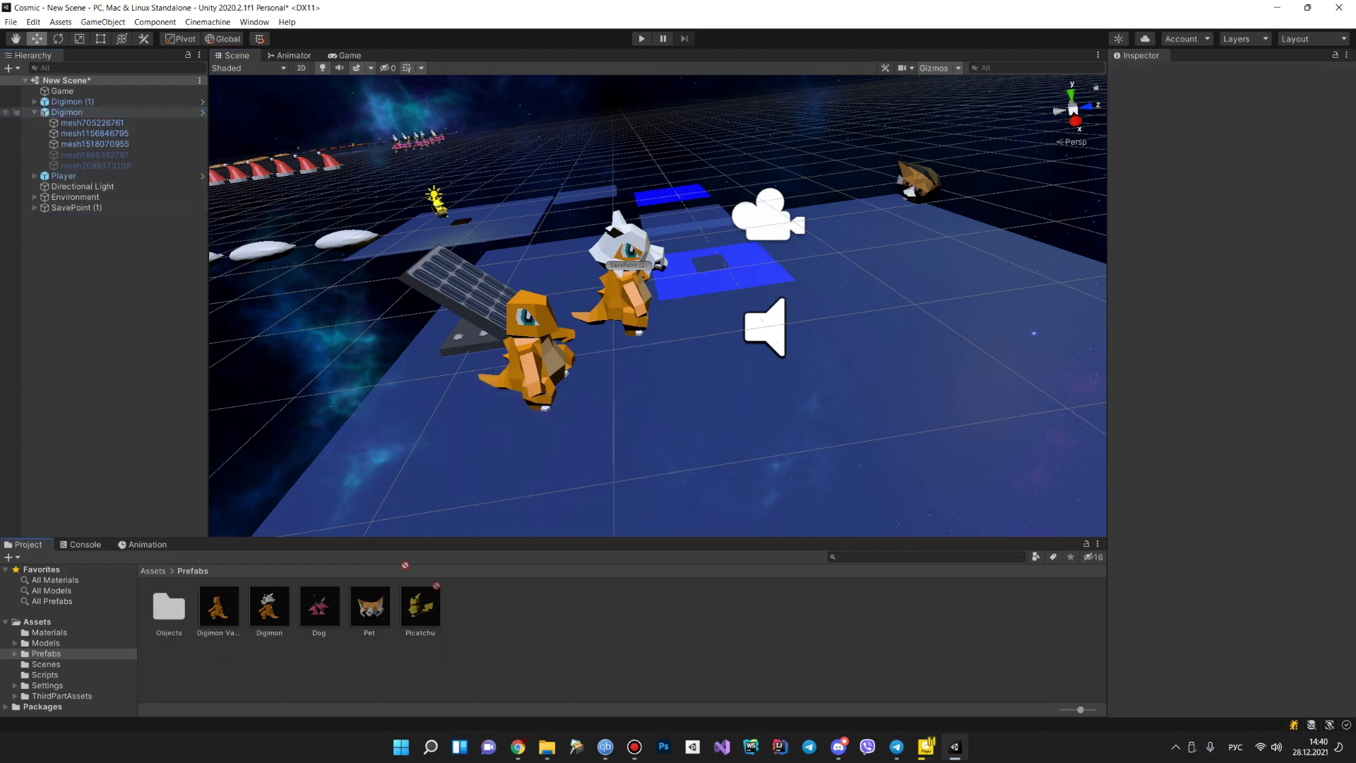
left_click_drag(534, 631, 533, 631)
- Create Digimon Variant 1 as a prefab variant and set its X, Y and Z scale to 2
left_click(710, 395)
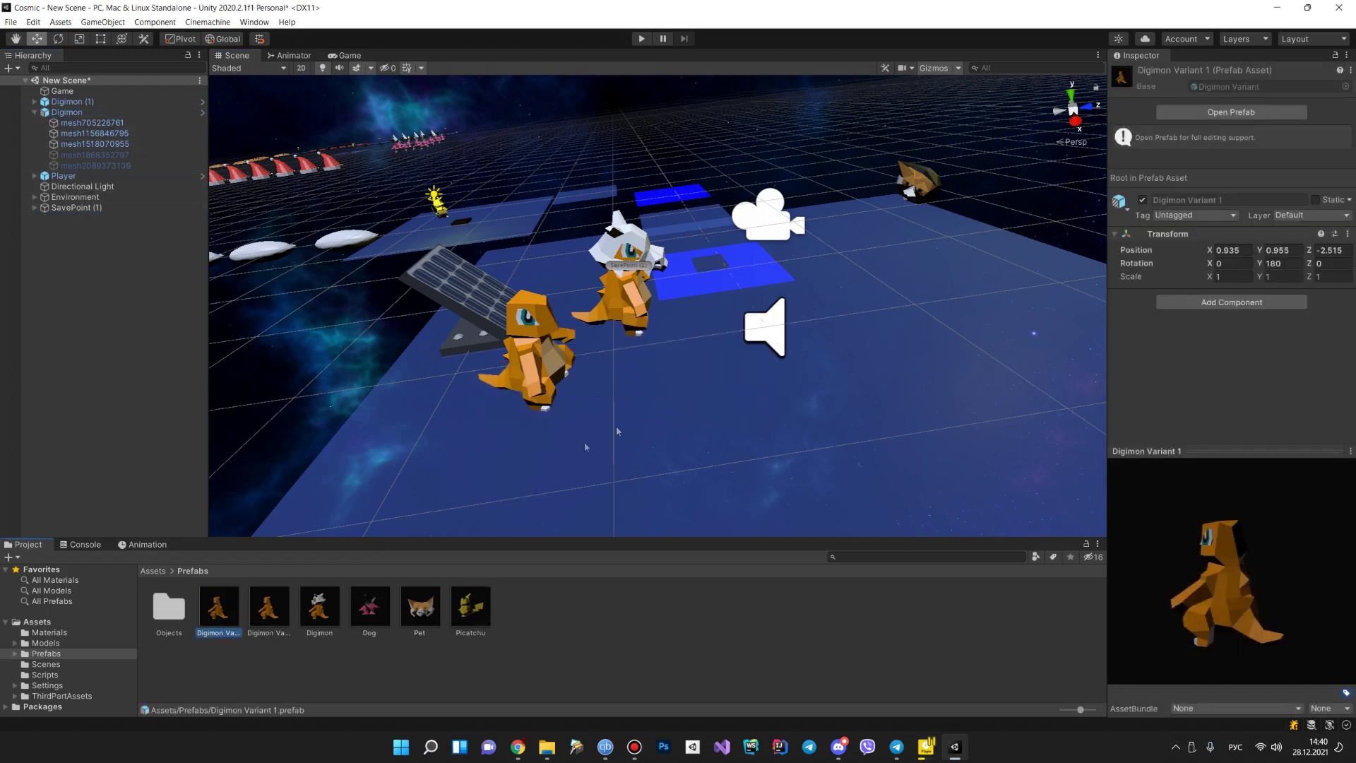
left_click(1232, 278)
key("Tab")
type("2")
key("Tab")
type("2")
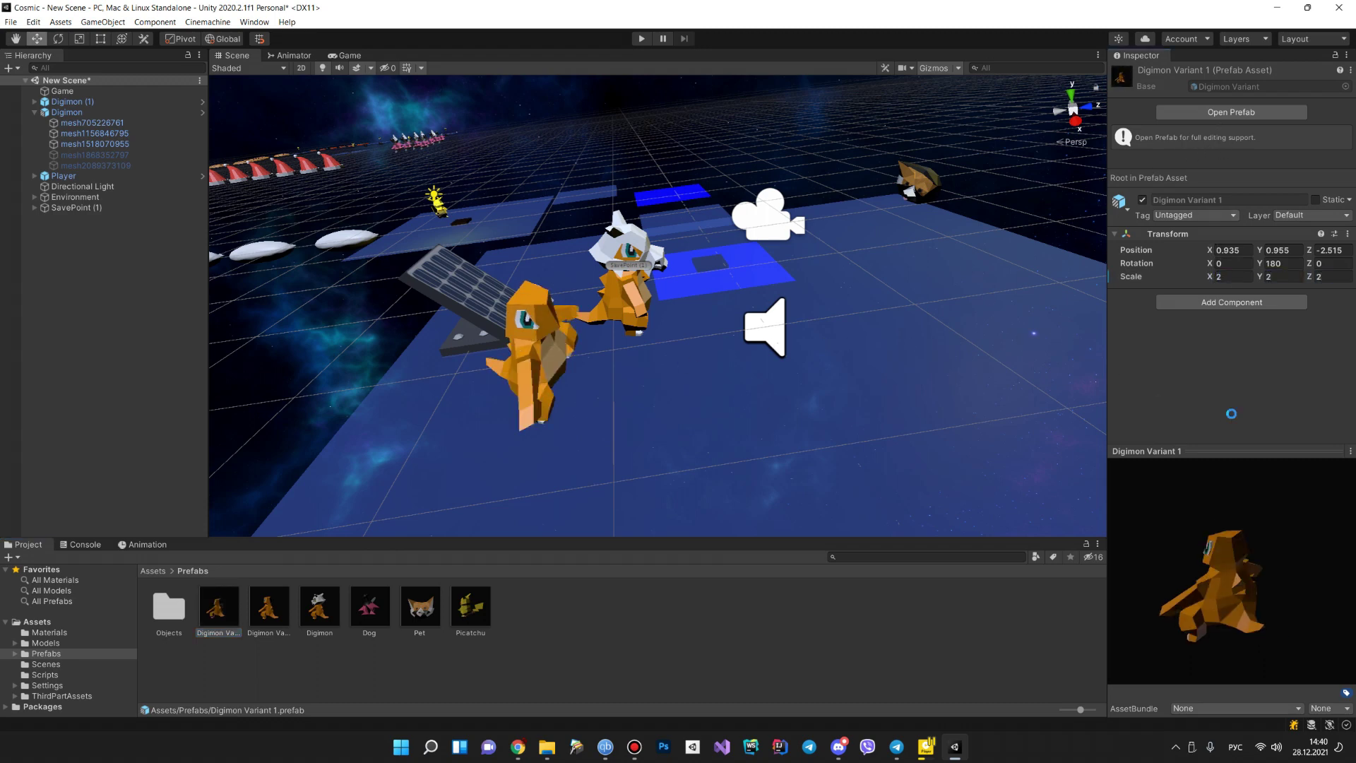
key("Return")
left_click(537, 353)
left_click_drag(627, 352, 494, 339, "alt")
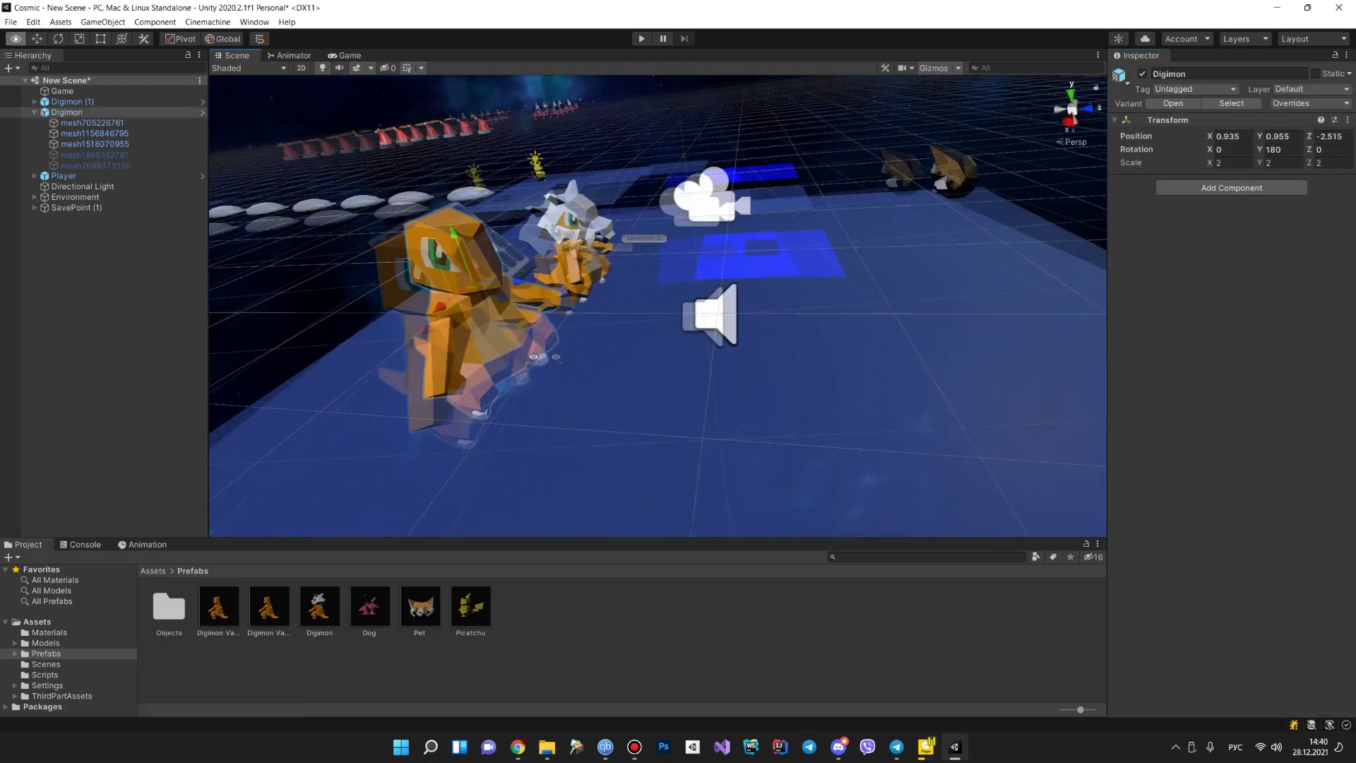
- Move the doubled orange Digimon aside and up, then place a Digimon Variant in front beside it
left_click_drag(357, 322, 286, 337)
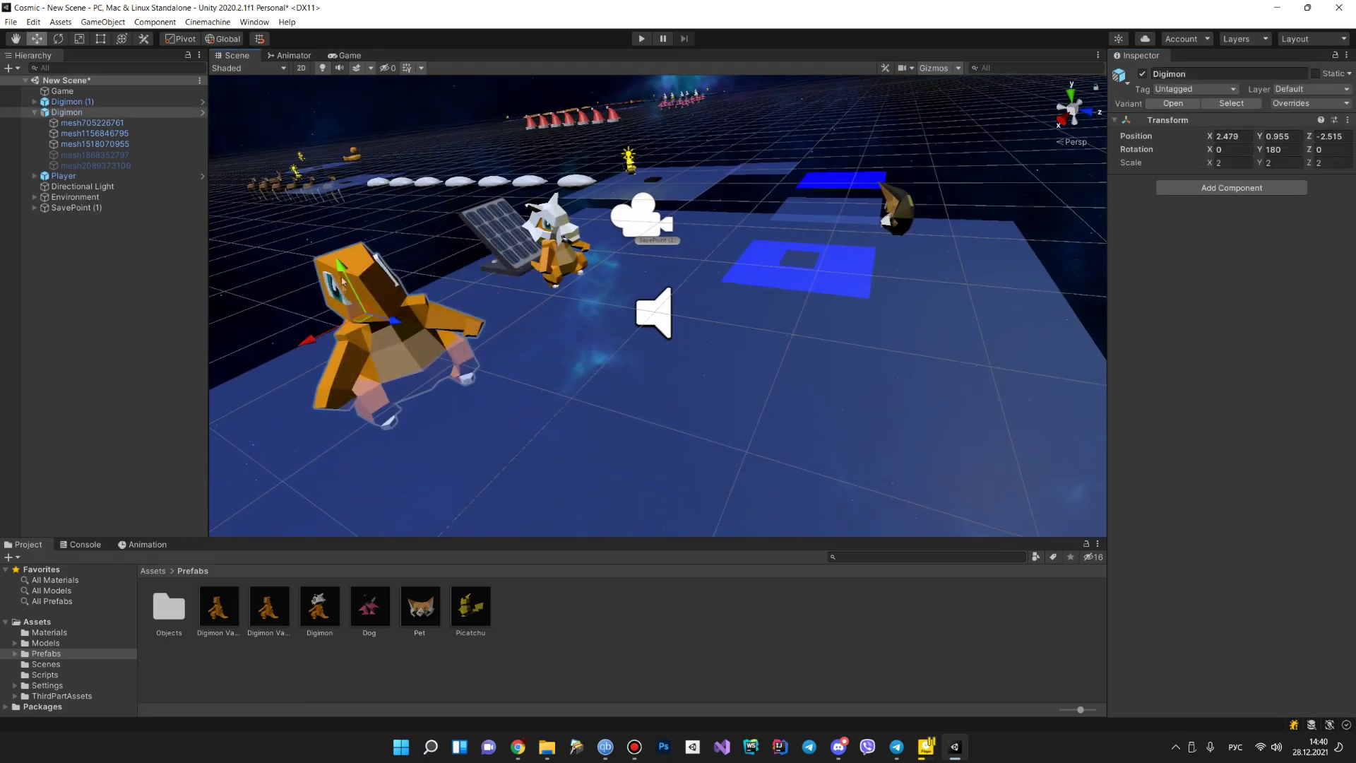
mouse_move(339, 275)
left_mouse_down()
mouse_move(325, 213)
mouse_move(555, 296)
left_mouse_up()
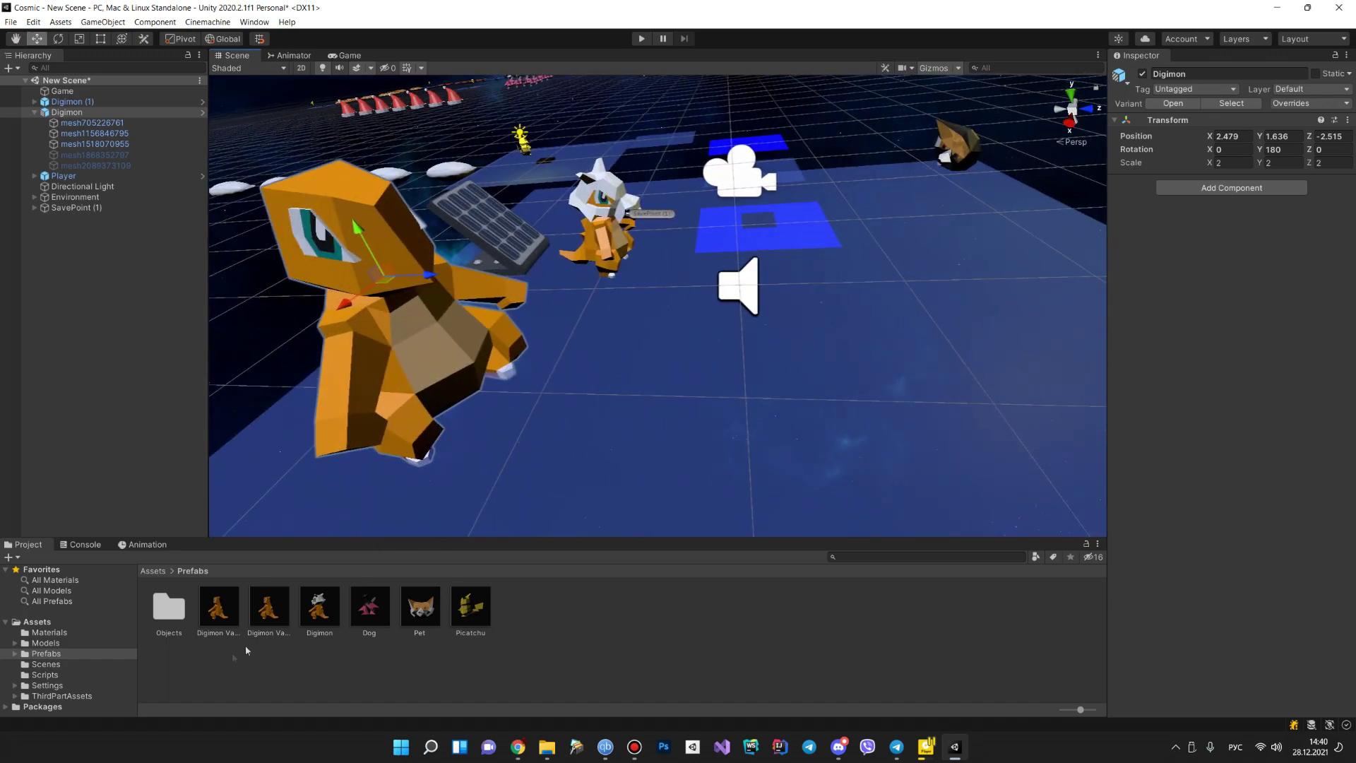
mouse_move(268, 611)
left_mouse_down()
mouse_move(700, 374)
mouse_move(718, 252)
left_mouse_up()
mouse_move(763, 290)
left_mouse_down()
mouse_move(567, 351)
mouse_move(538, 311)
mouse_move(472, 341)
mouse_move(487, 320)
left_mouse_up()
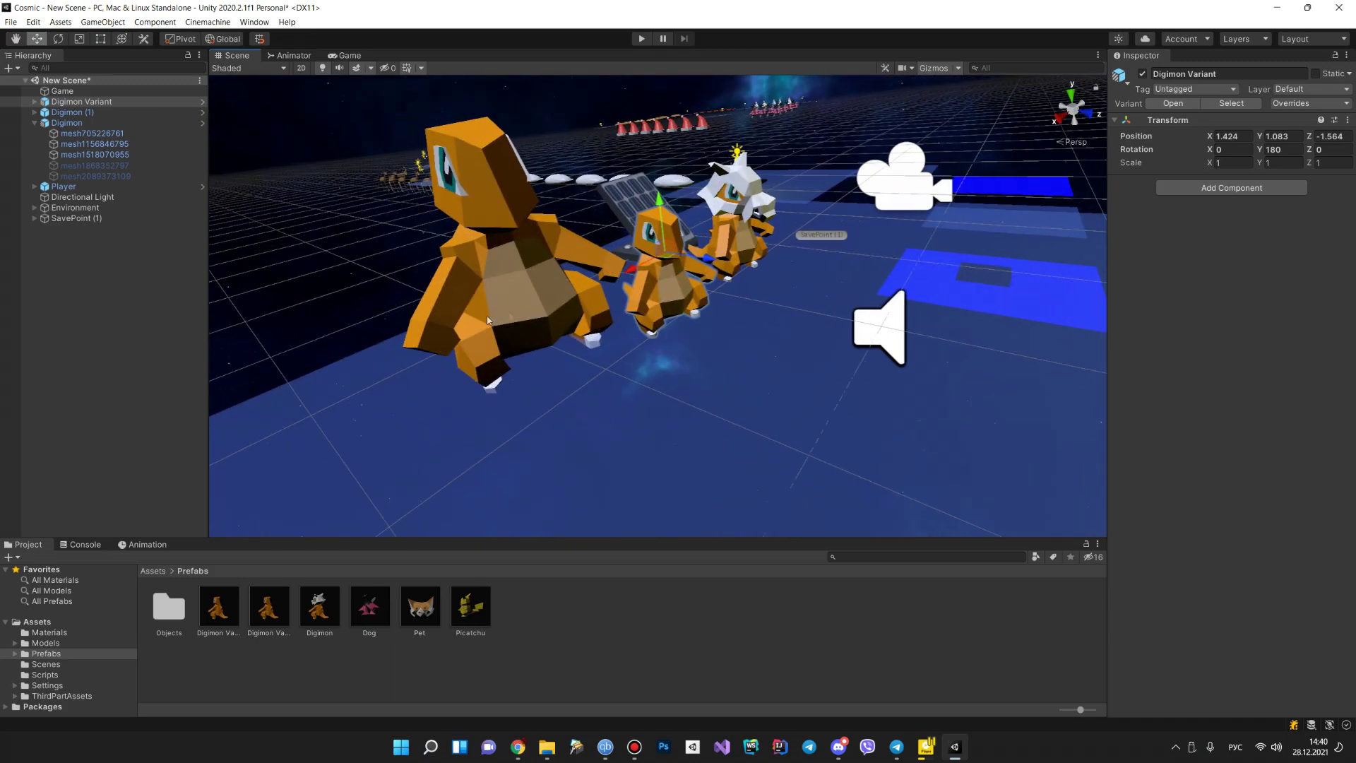
left_click(747, 225)
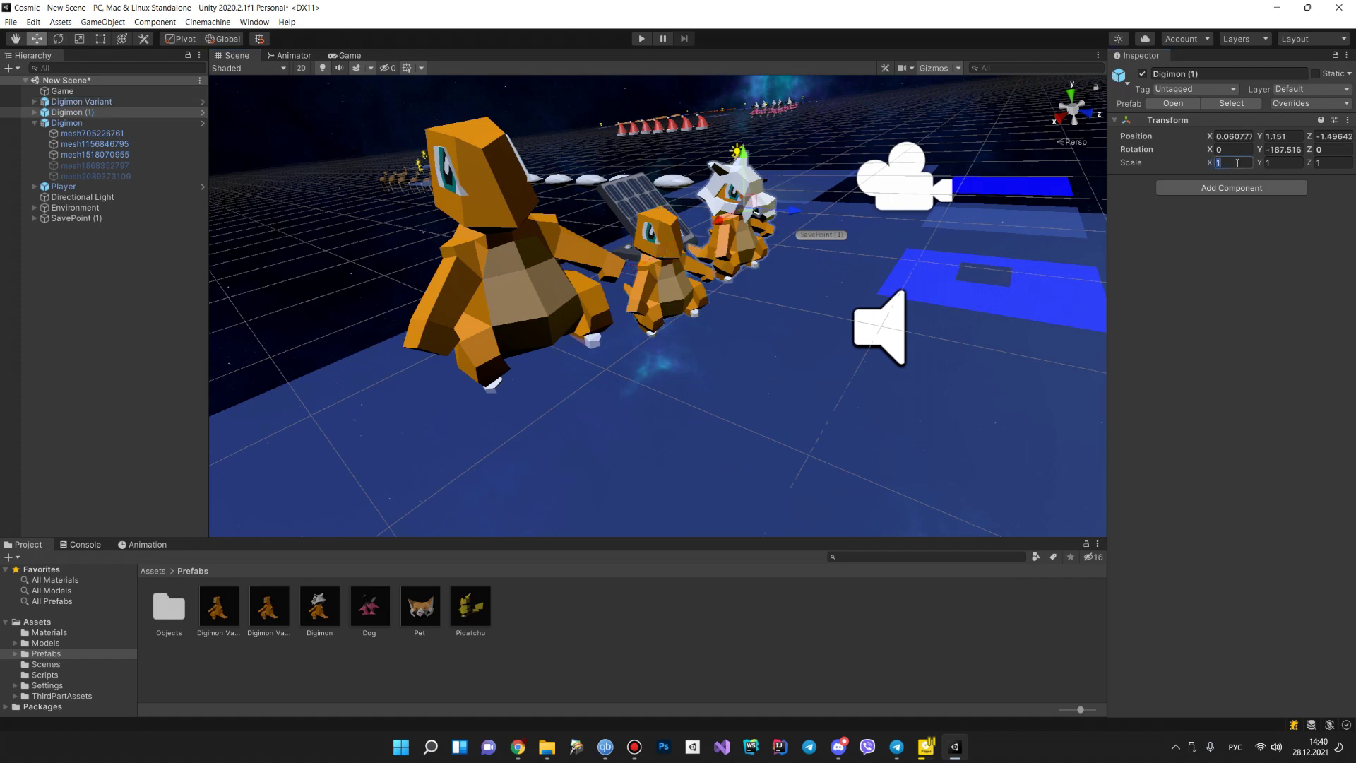
- Scale Digimon (1) to 2 on X, Y and Z and apply all overrides to its prefab
type("2")
key("Tab")
type("2")
key("Tab")
type("2")
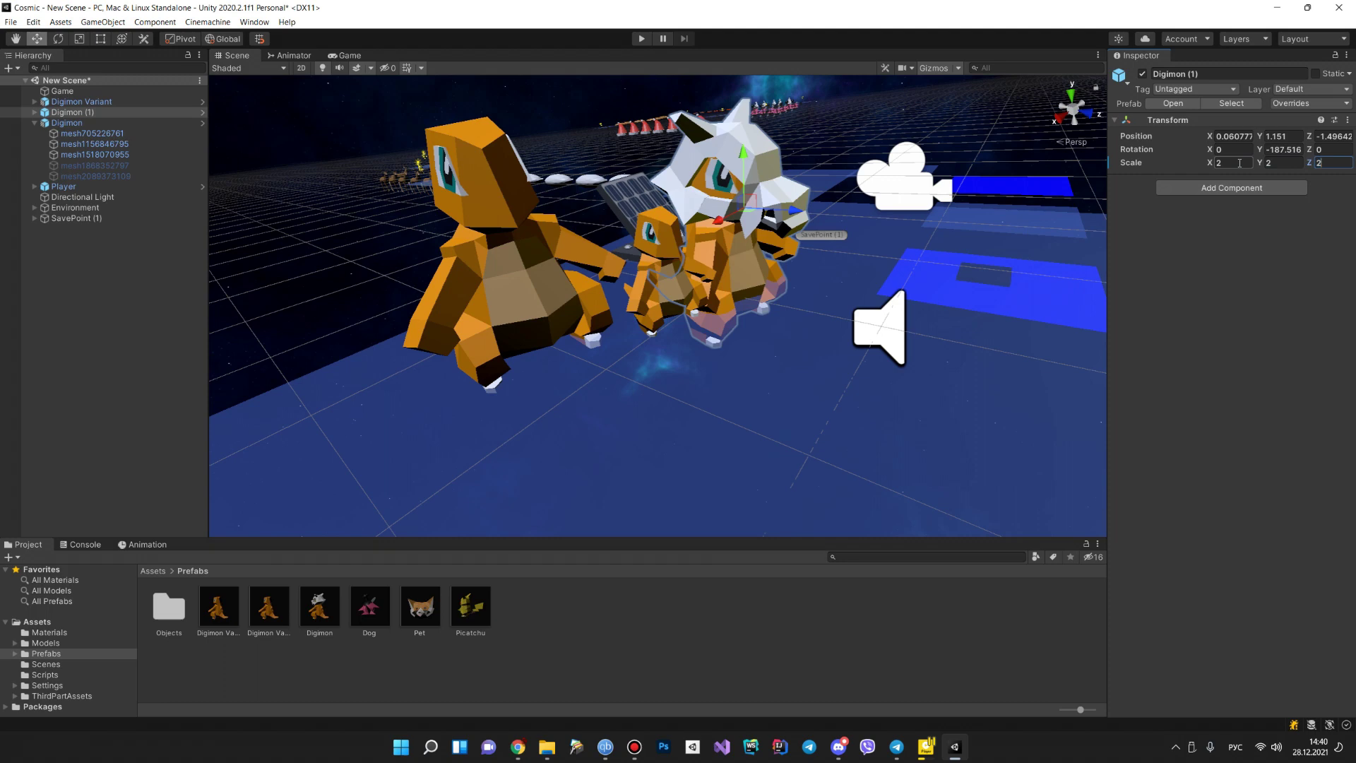
left_click(1319, 103)
left_click(1313, 209)
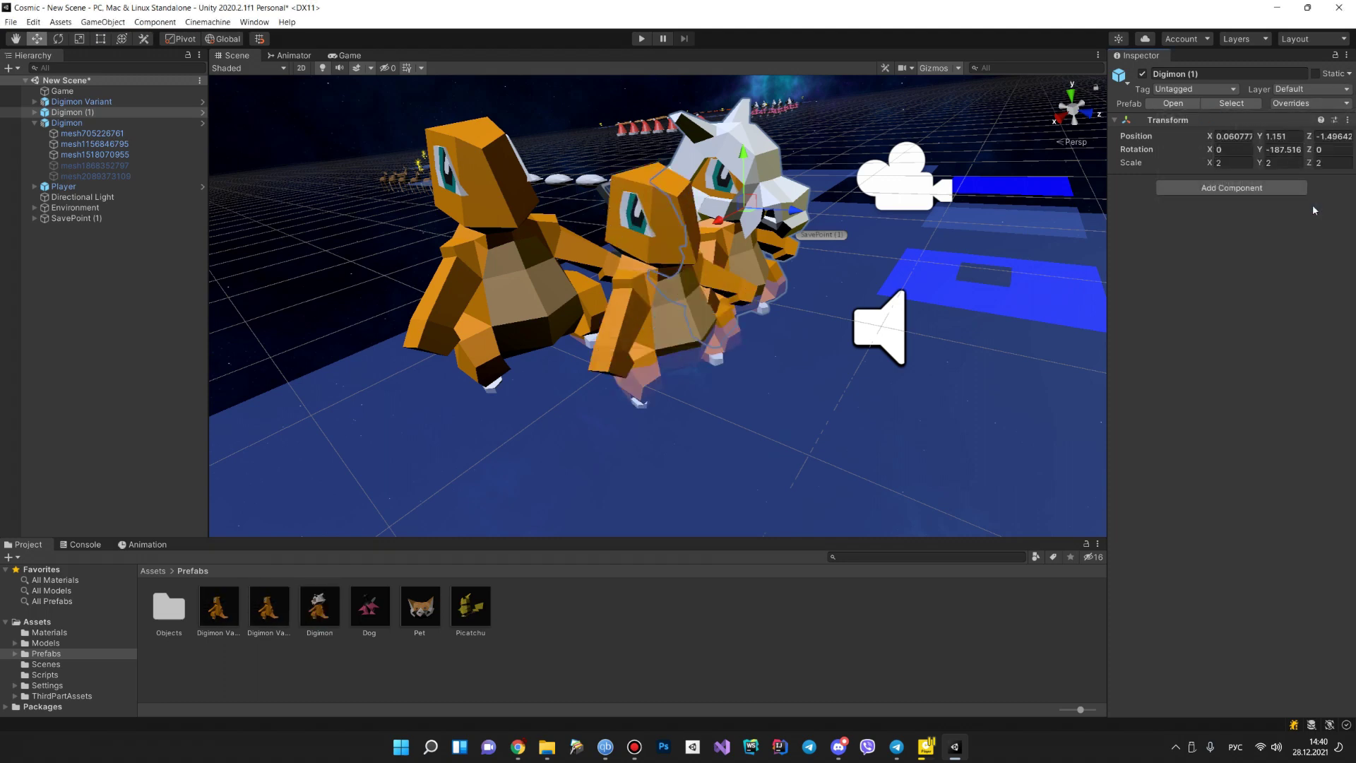
- Move the middle Digimon Variant further back along Z
mouse_move(833, 276)
left_mouse_down("alt")
mouse_move(781, 268)
mouse_move(550, 105)
left_mouse_up("alt")
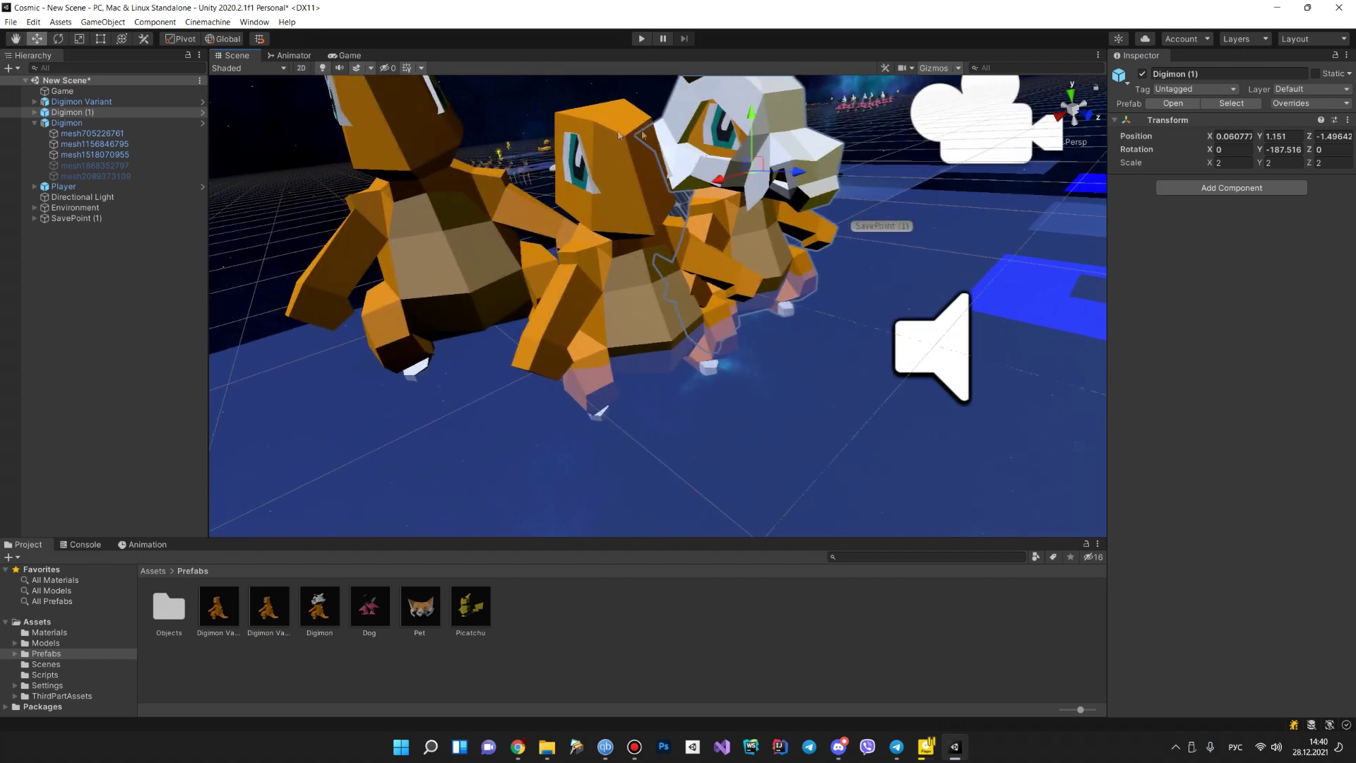
left_click(482, 244)
mouse_move(619, 134)
left_mouse_down("alt")
mouse_move(481, 243)
mouse_move(534, 240)
mouse_move(347, 224)
left_mouse_up("alt")
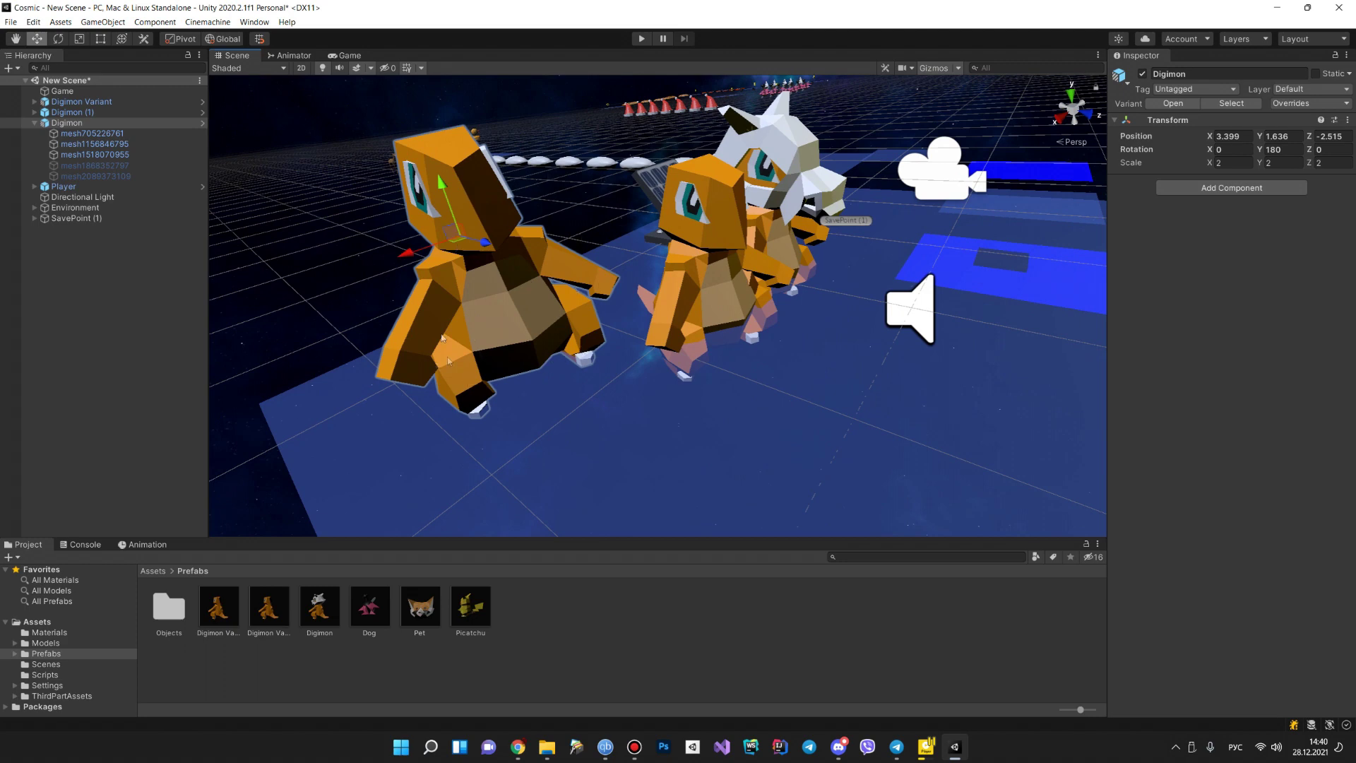
left_click(692, 255)
left_click_drag(758, 252, 613, 247)
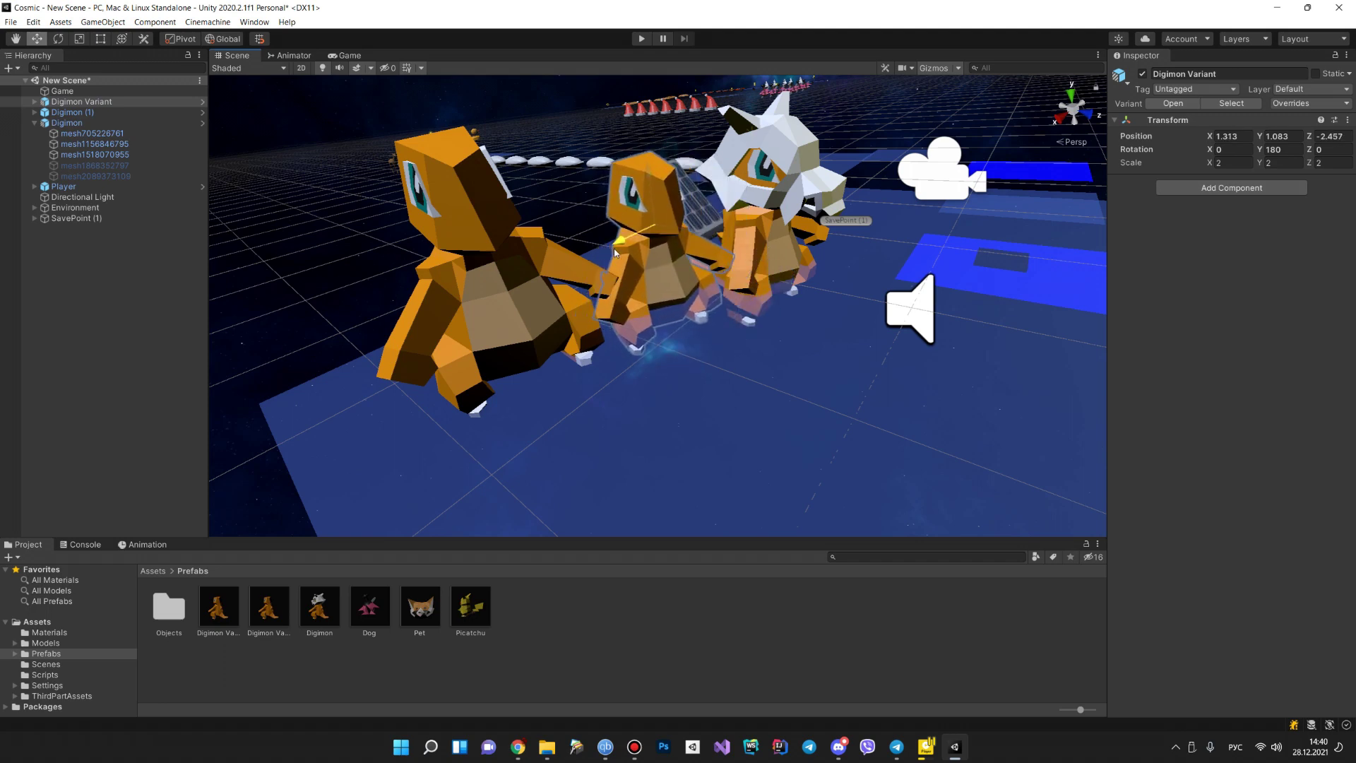